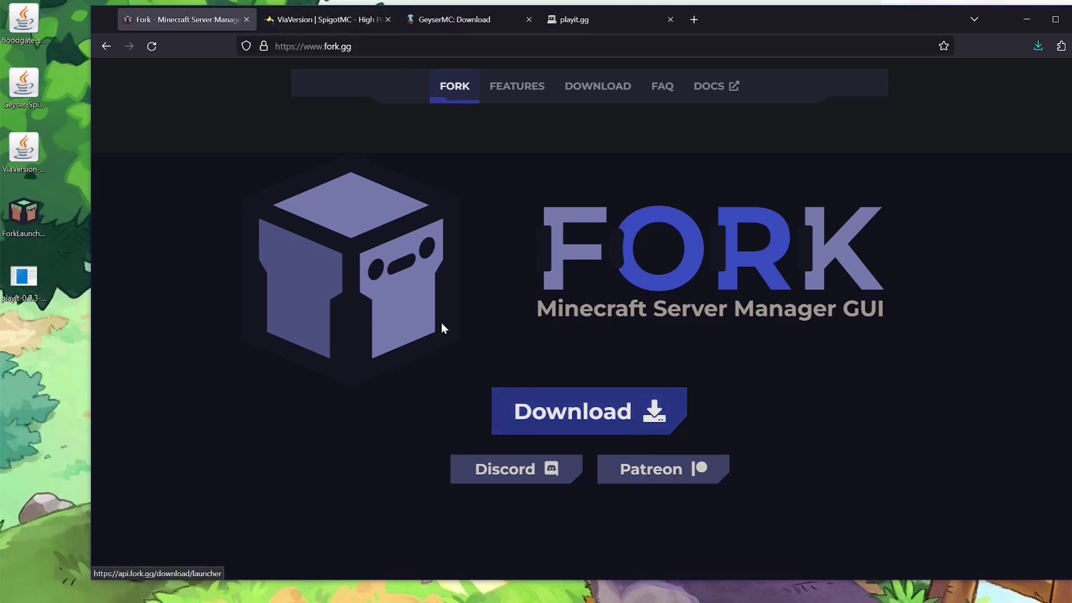
Step: Confirm ForkLauncher.exe has downloaded and bring up the ViaVersion 4.9.2 SpigotMC page
{"action": "left_click", "coordinate": [42, 230]}
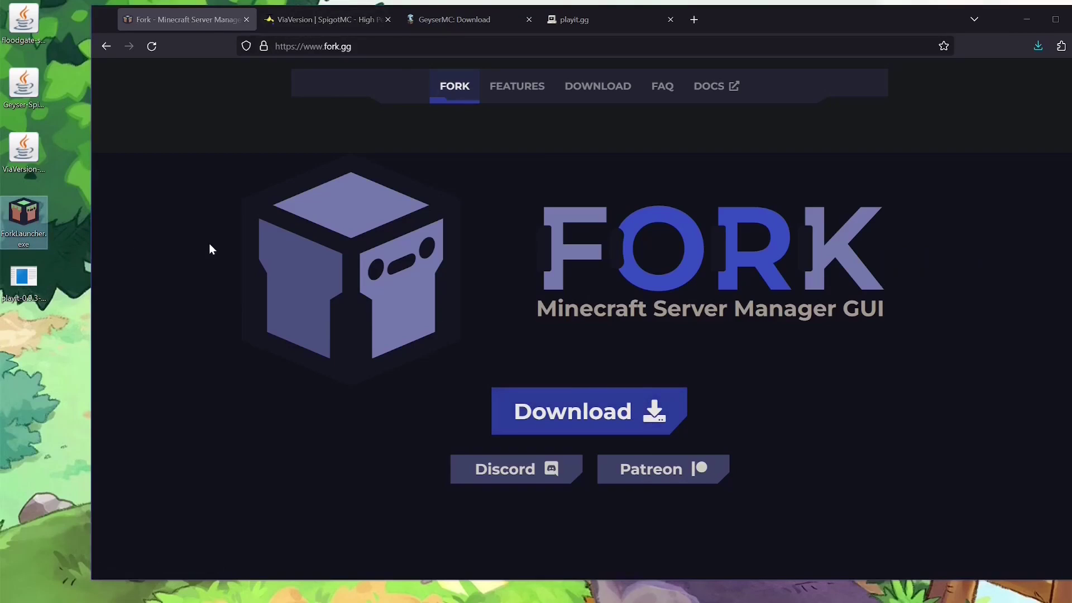
{"action": "left_click", "coordinate": [318, 21]}
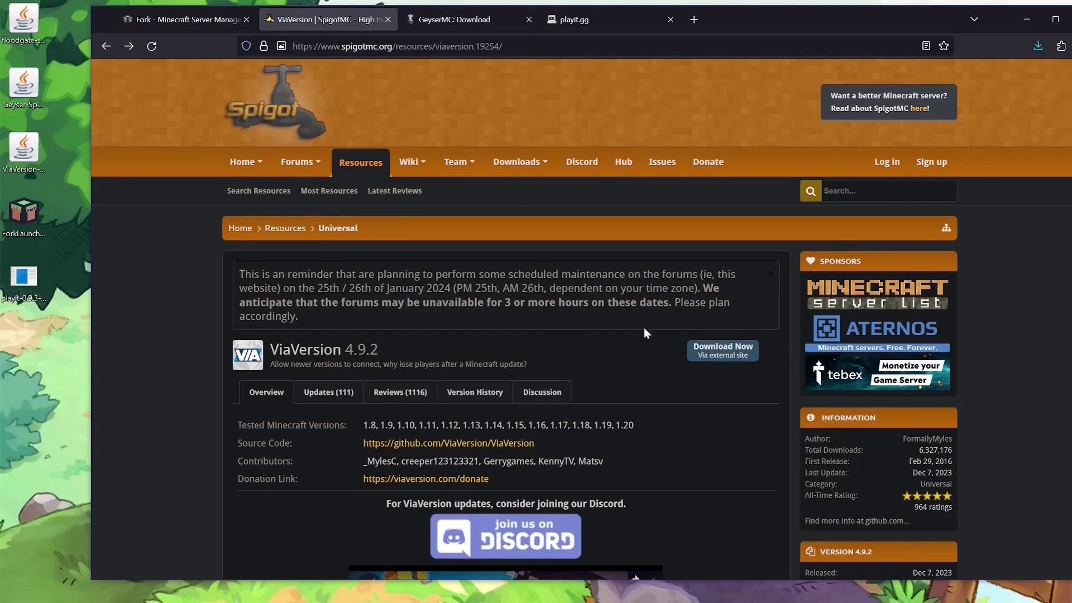
Step: Verify the ViaVersion jar, view GeyserMC's Paper/Spigot downloads, and confirm the Floodgate and Geyser jars
{"action": "left_click", "coordinate": [24, 156]}
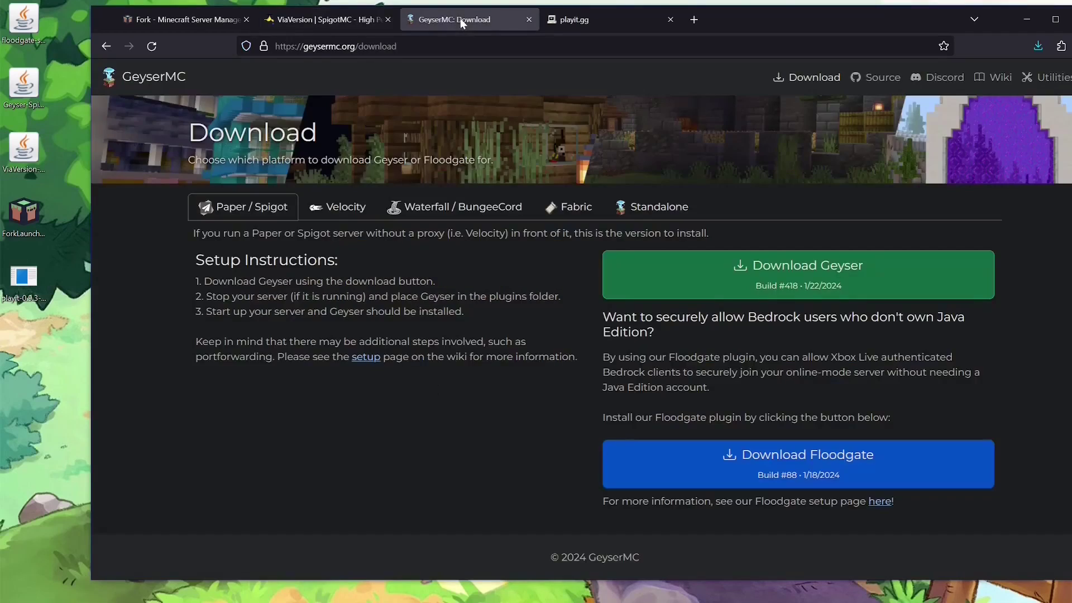
{"action": "left_click", "coordinate": [461, 18]}
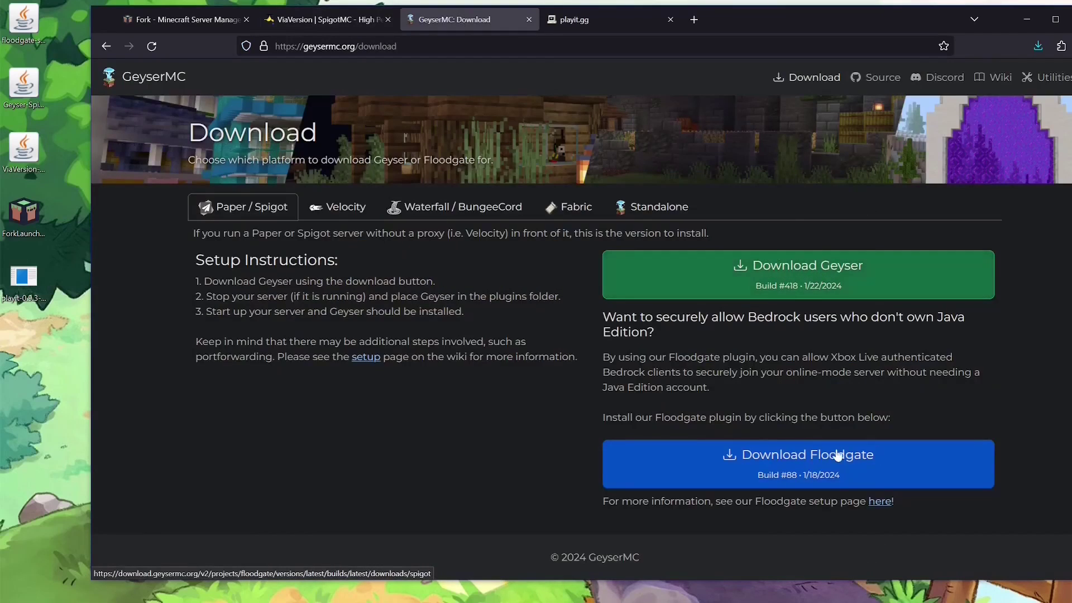
{"action": "left_click", "coordinate": [30, 49]}
{"action": "left_click", "coordinate": [34, 93]}
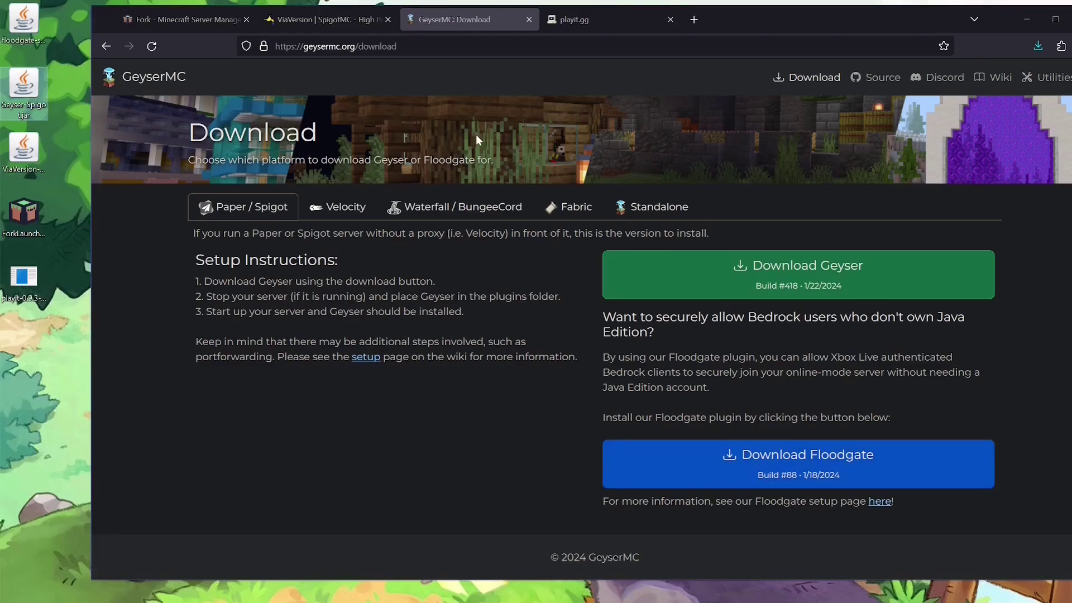
Step: Review playit.gg's Windows installers, 64bit 0.15.11 and old 0.9.3, then return to Fork's homepage
{"action": "left_click", "coordinate": [613, 22]}
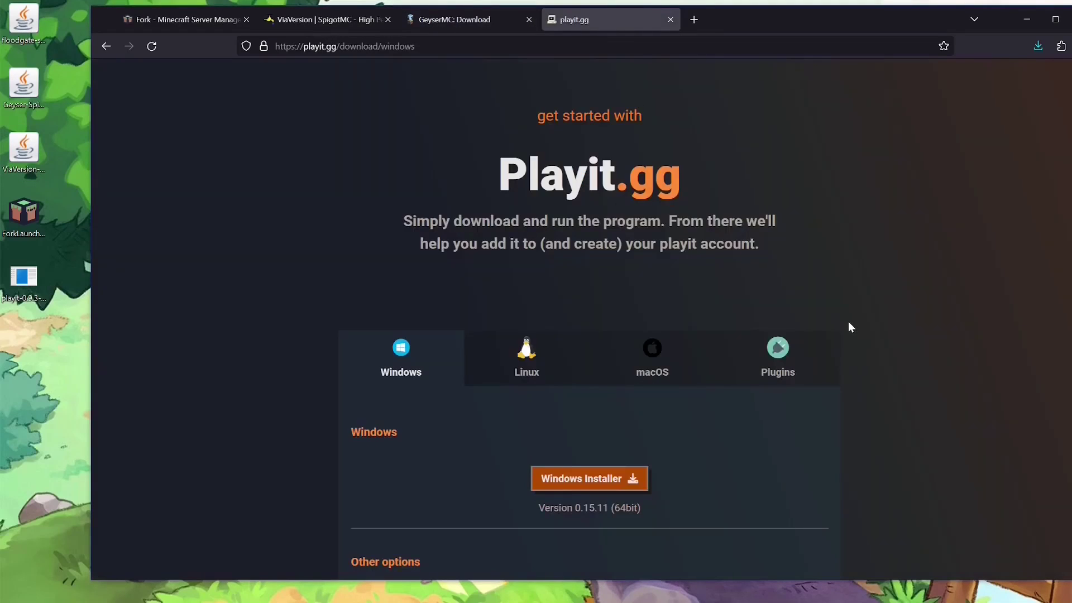
{"action": "scroll", "coordinate": [851, 327], "scroll_direction": "down", "scroll_amount": 5}
{"action": "scroll", "coordinate": [780, 386], "scroll_direction": "up", "scroll_amount": 1}
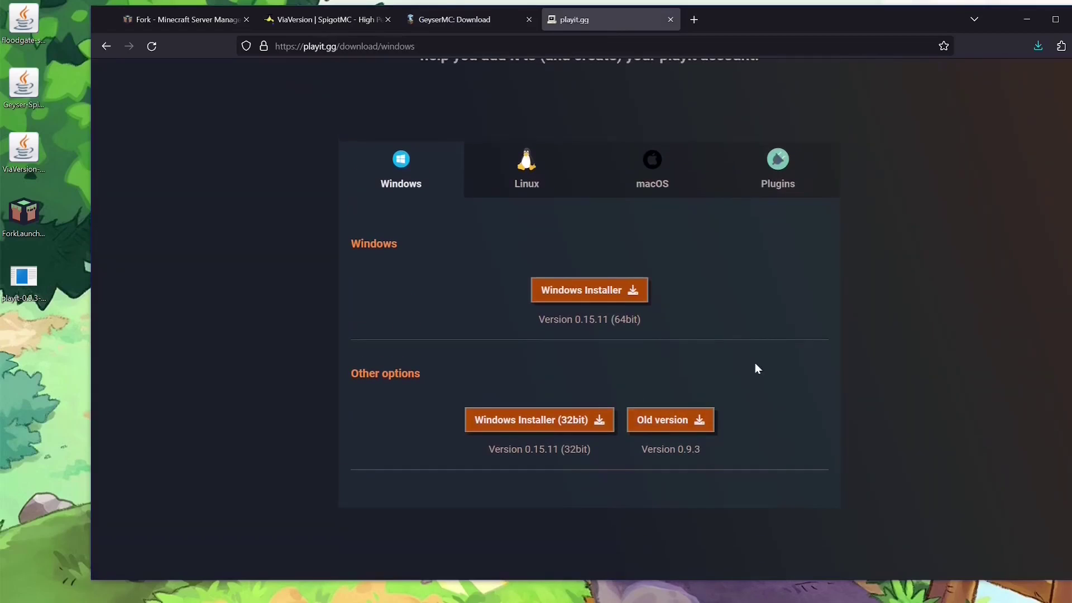
{"action": "left_click_drag", "start_coordinate": [357, 237], "coordinate": [679, 365]}
{"action": "left_click_drag", "start_coordinate": [580, 319], "coordinate": [627, 334]}
{"action": "left_click", "coordinate": [628, 335]}
{"action": "left_click_drag", "start_coordinate": [553, 319], "coordinate": [597, 319]}
{"action": "left_click", "coordinate": [634, 324]}
{"action": "left_click_drag", "start_coordinate": [645, 451], "coordinate": [643, 420]}
{"action": "left_click", "coordinate": [945, 330]}
{"action": "scroll", "coordinate": [963, 295], "scroll_direction": "up", "scroll_amount": 5}
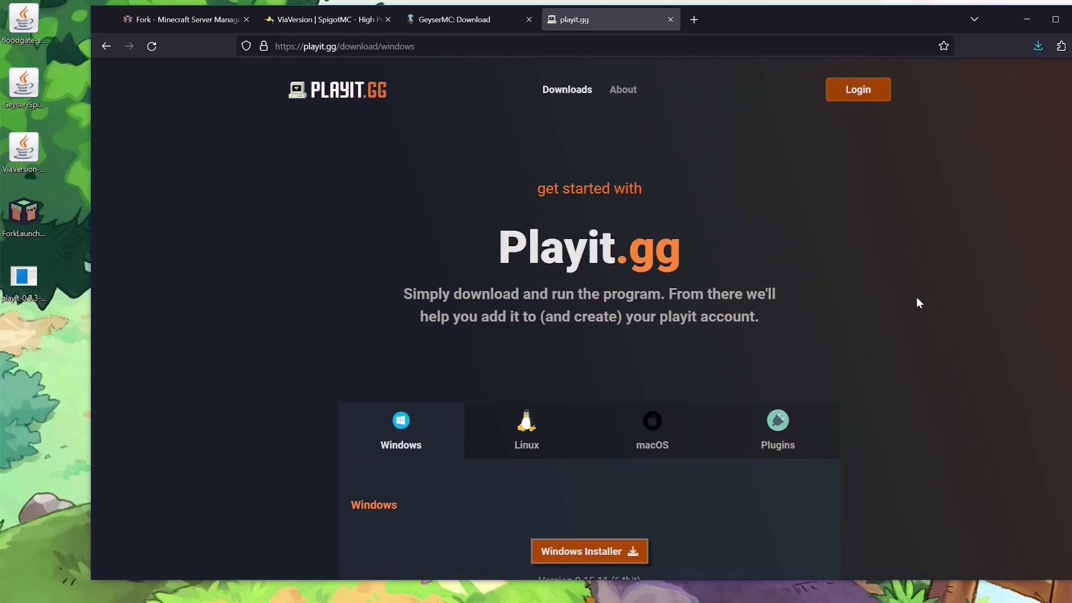
{"action": "left_click", "coordinate": [179, 25]}
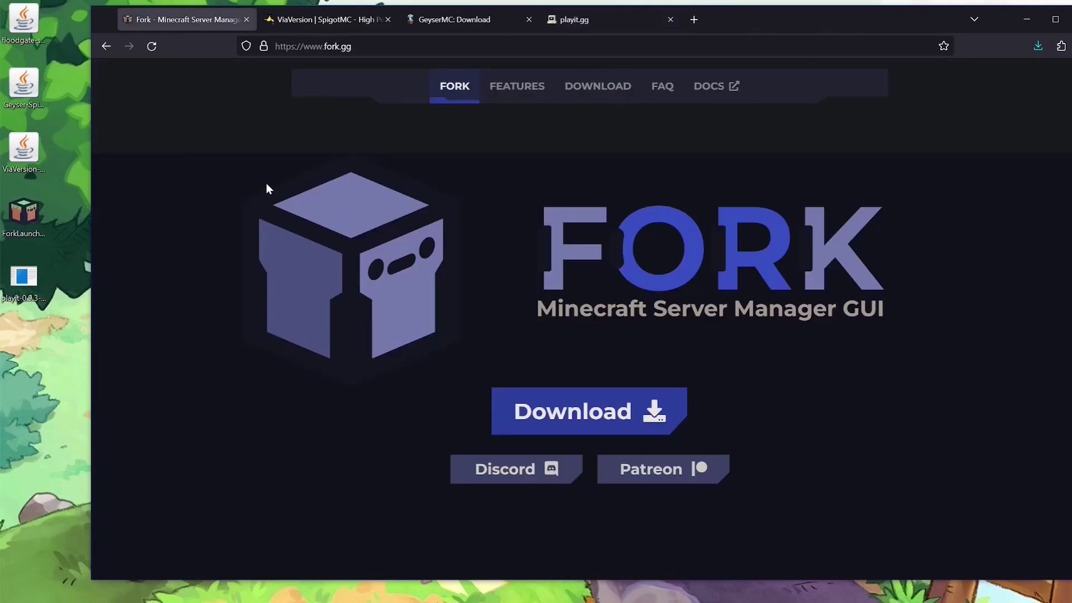
Step: Launch Fork and start a new Paper server on version 1.20.4
{"action": "double_click", "coordinate": [25, 212]}
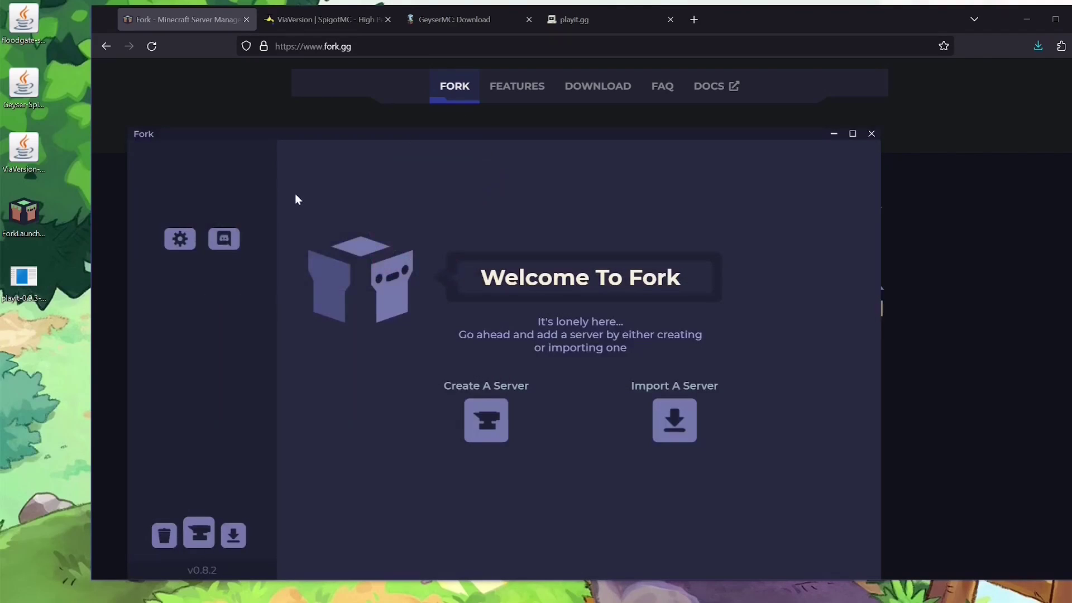
{"action": "left_click", "coordinate": [488, 420]}
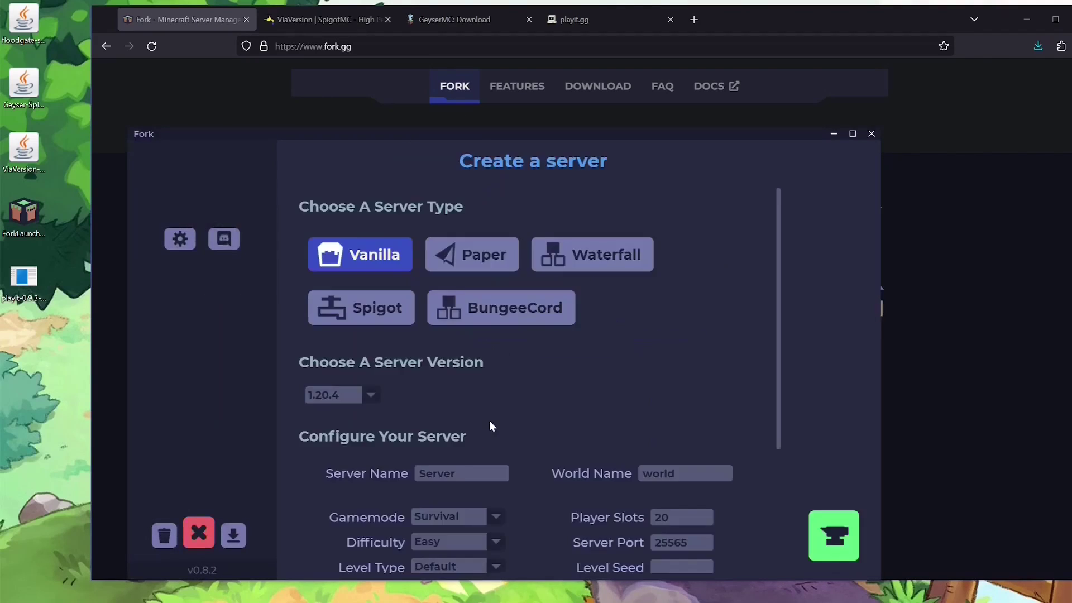
{"action": "left_click", "coordinate": [474, 258]}
{"action": "scroll", "coordinate": [778, 316], "scroll_direction": "down", "scroll_amount": 1}
{"action": "left_click", "coordinate": [358, 390]}
{"action": "left_click", "coordinate": [351, 380]}
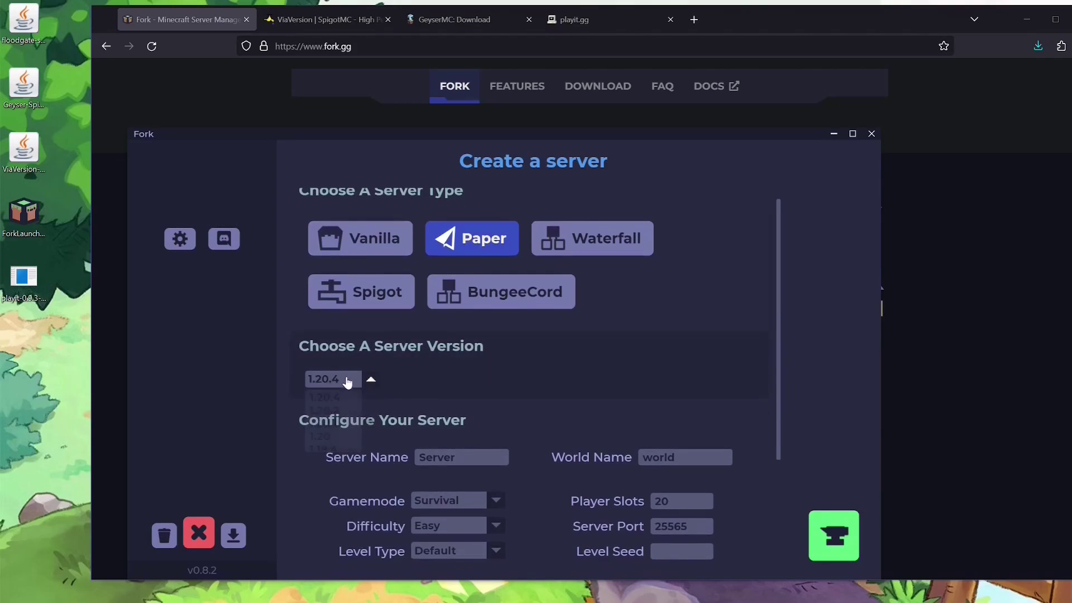
{"action": "left_click", "coordinate": [410, 392]}
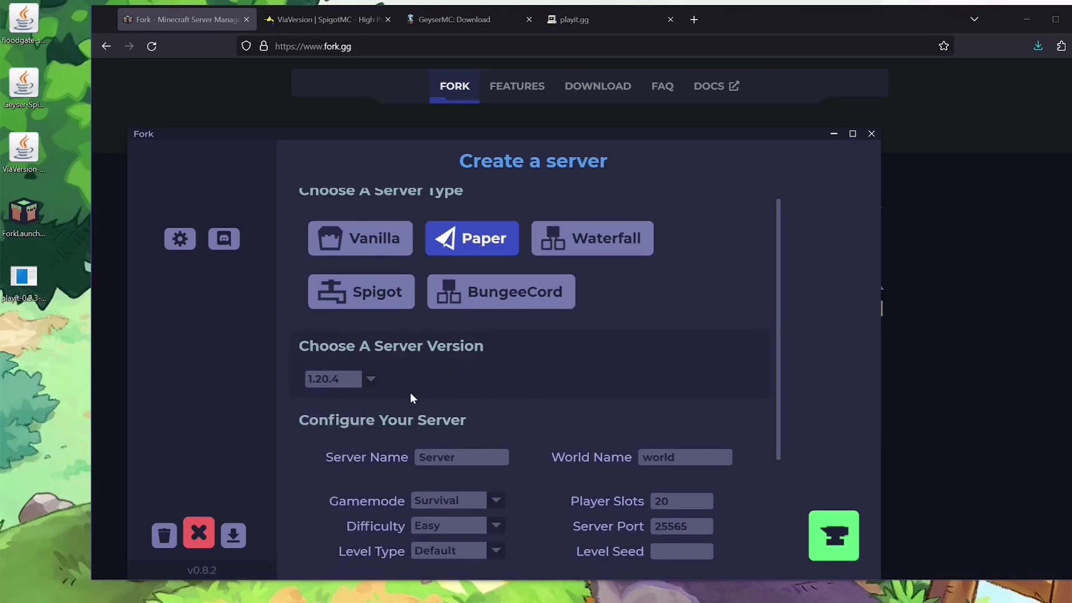
Step: Name the new server Tutorial and submit the setup
{"action": "left_click_drag", "start_coordinate": [776, 344], "coordinate": [766, 427]}
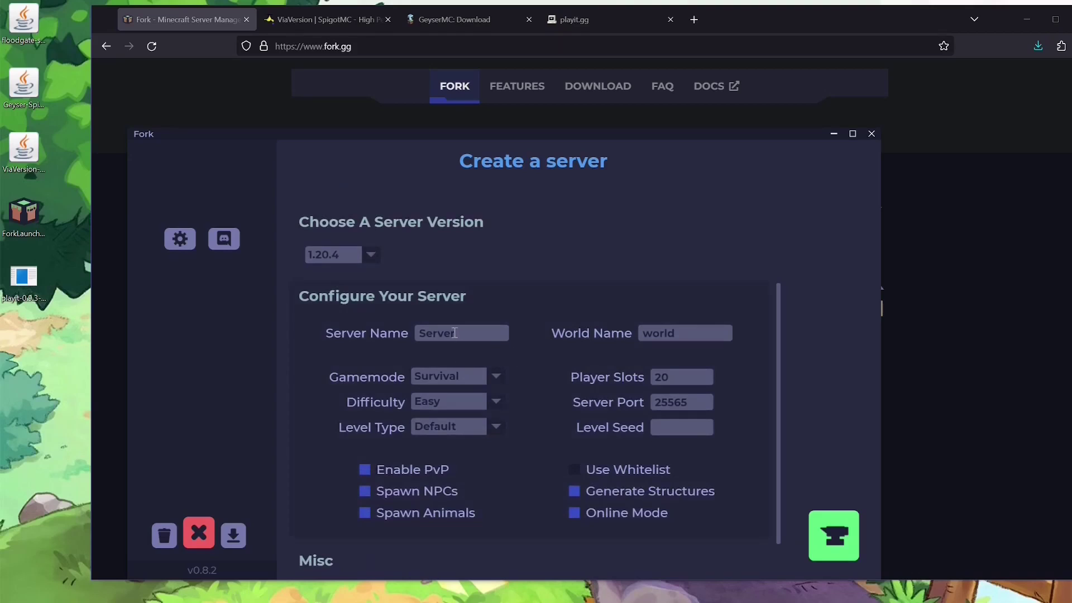
{"action": "left_click_drag", "start_coordinate": [475, 333], "coordinate": [415, 335]}
{"action": "scroll", "coordinate": [777, 380], "scroll_direction": "down", "scroll_amount": 2}
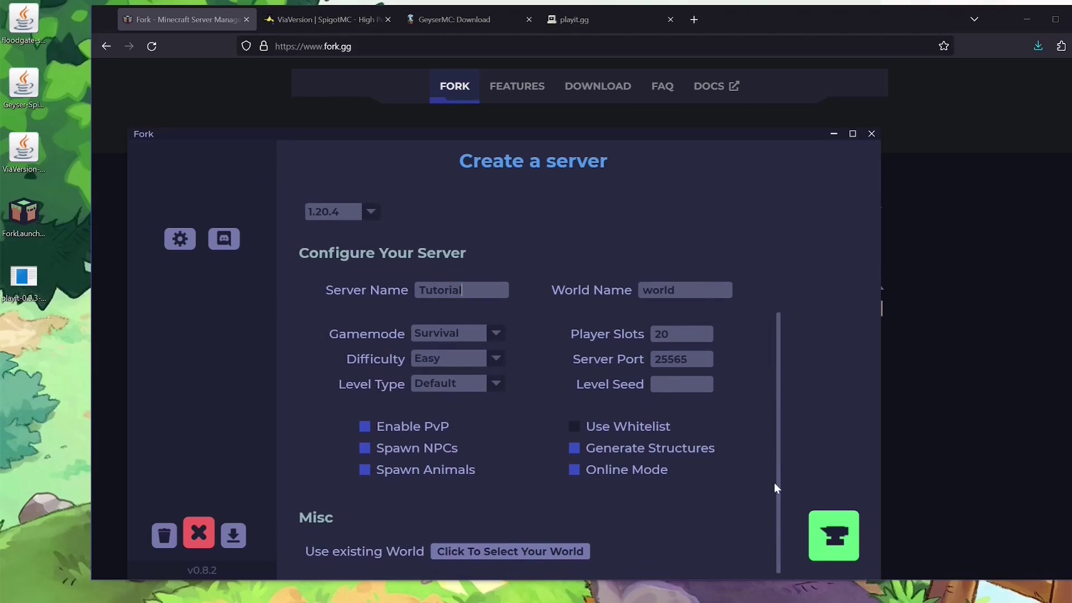
{"action": "left_click", "coordinate": [834, 543]}
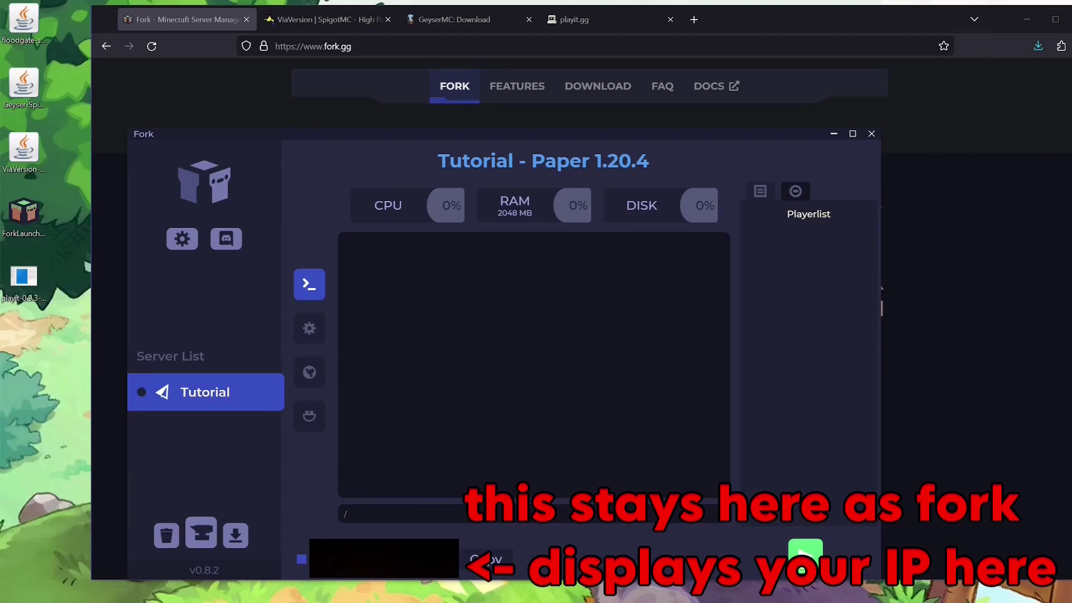
Step: Start the Tutorial server and wait for the console's Done (5.475s) message on port 25565
{"action": "left_click", "coordinate": [804, 559]}
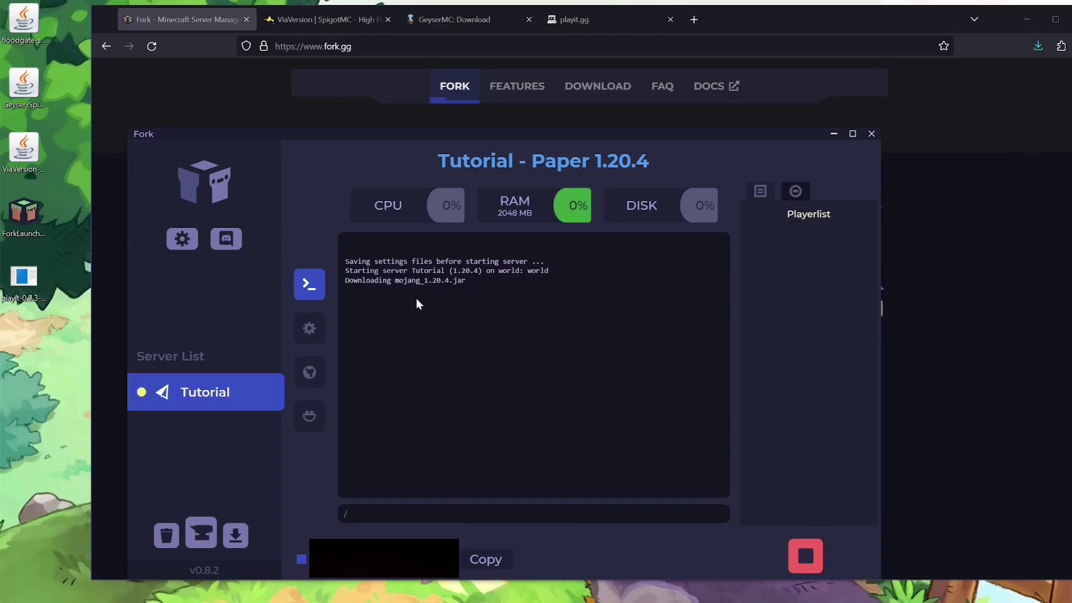
{"action": "left_click_drag", "start_coordinate": [396, 279], "coordinate": [480, 285]}
{"action": "left_click", "coordinate": [395, 267]}
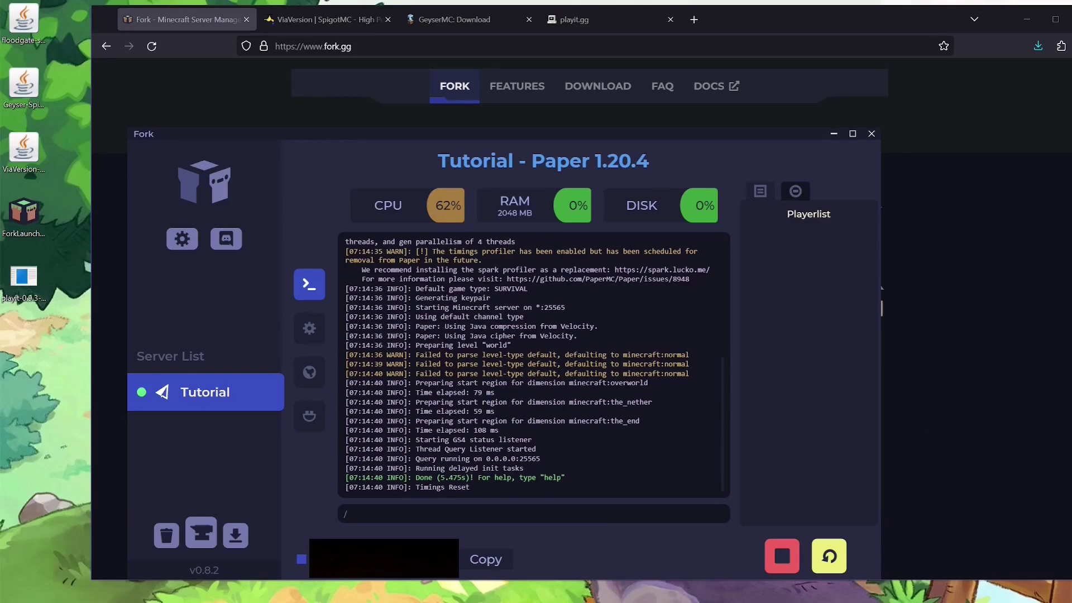
Step: Re-save the Powered by Fork entry in Minecraft's multiplayer list and join the server
{"action": "left_click_drag", "start_coordinate": [907, 155], "coordinate": [899, 49]}
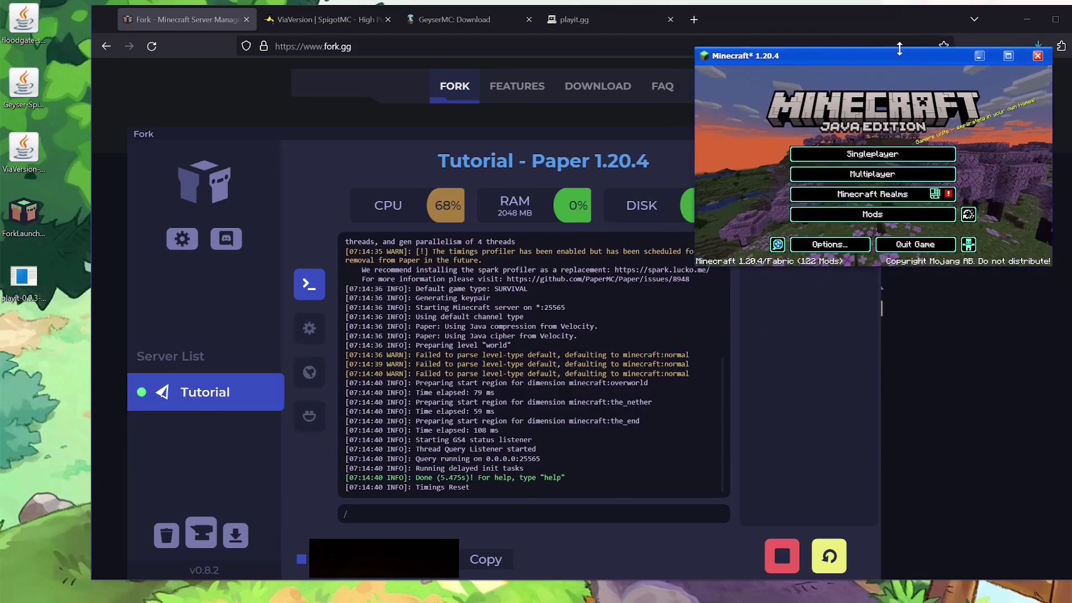
{"action": "left_click", "coordinate": [873, 174]}
{"action": "left_click", "coordinate": [869, 146]}
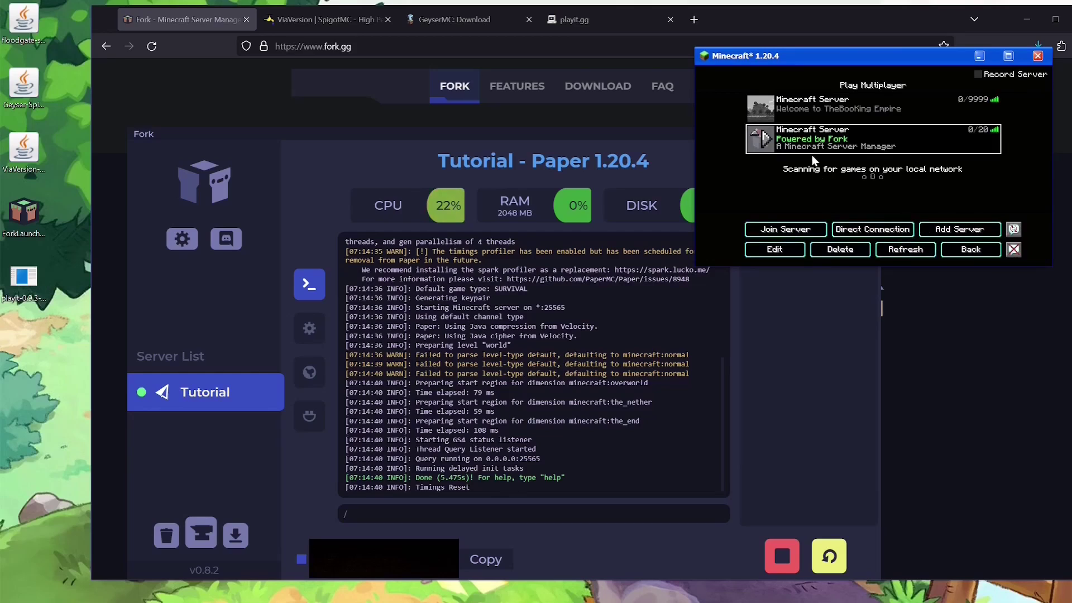
{"action": "mouse_move", "coordinate": [811, 133]}
{"action": "left_click", "coordinate": [802, 250]}
{"action": "left_click", "coordinate": [810, 165]}
{"action": "left_click", "coordinate": [863, 220]}
{"action": "left_click", "coordinate": [825, 148]}
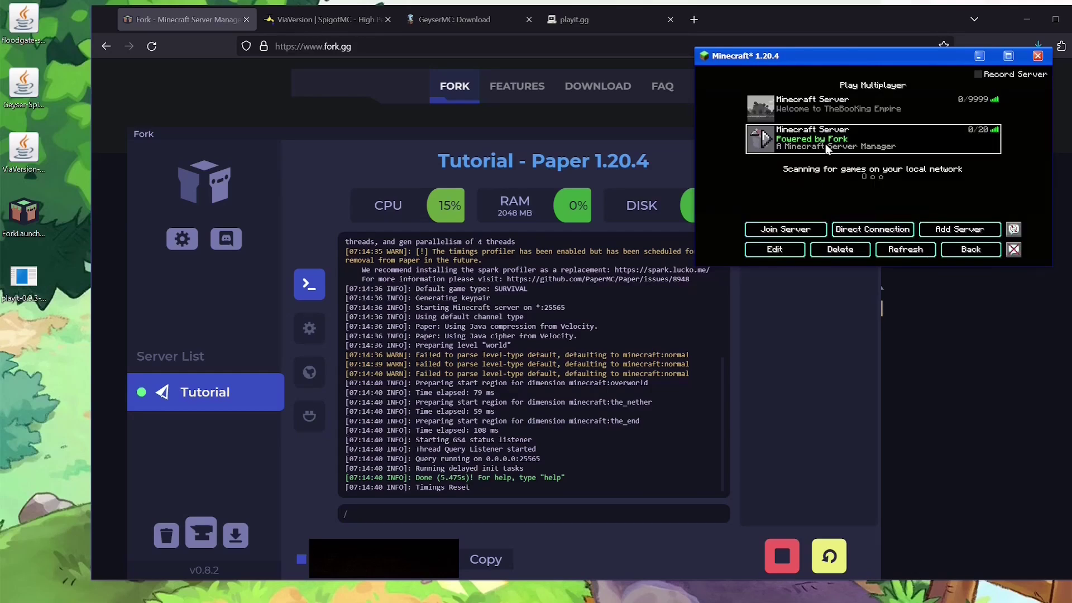
{"action": "left_click", "coordinate": [817, 230]}
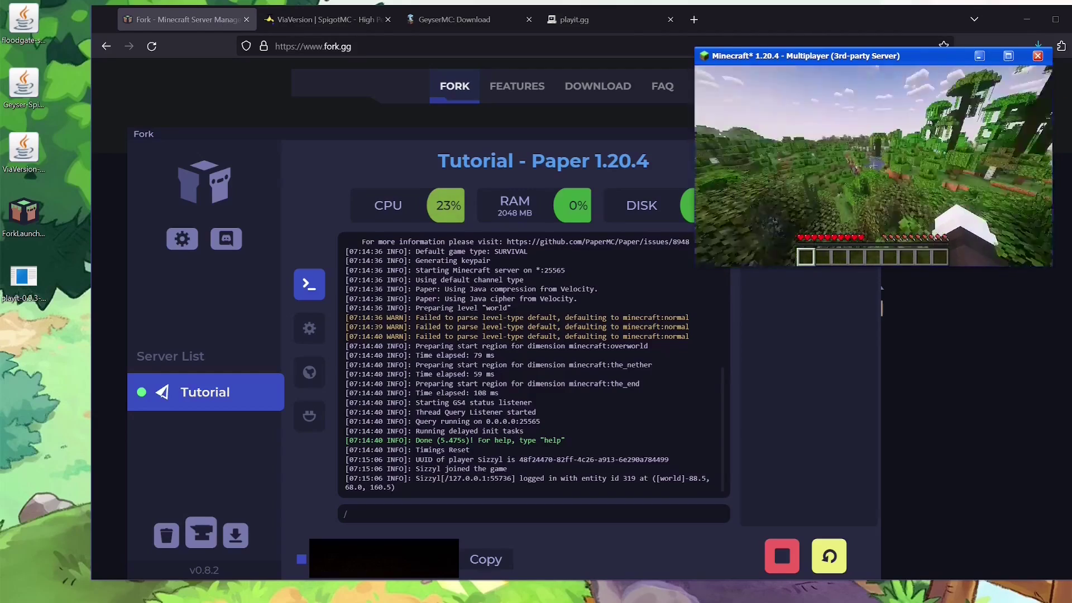
Step: Disconnect from the server and move the Minecraft window out of the way
{"action": "key", "text": "Escape"}
{"action": "left_click", "coordinate": [897, 217]}
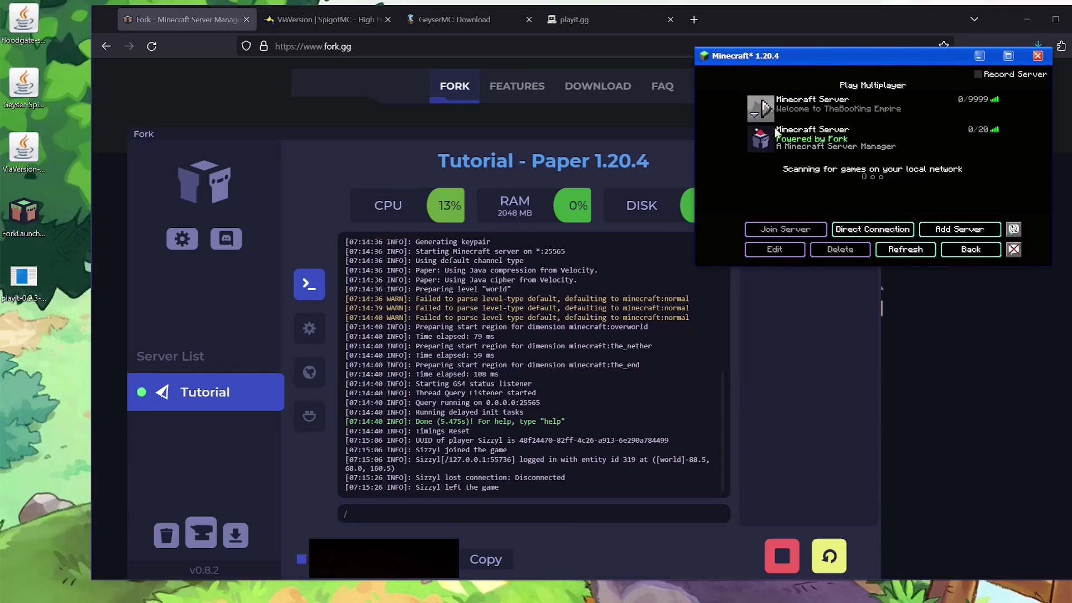
{"action": "left_click", "coordinate": [866, 144]}
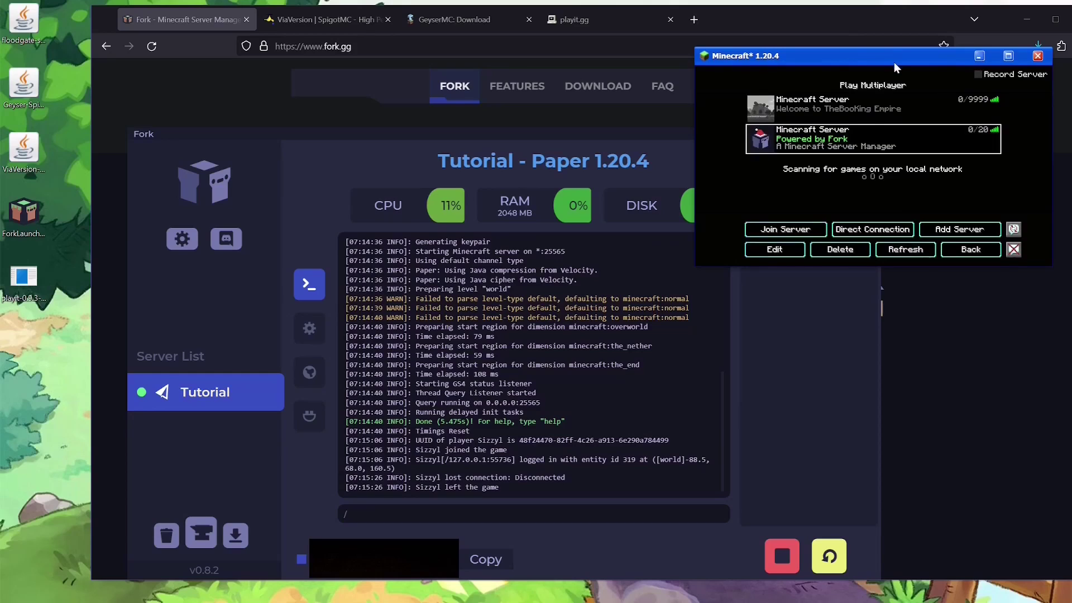
{"action": "left_click", "coordinate": [979, 56]}
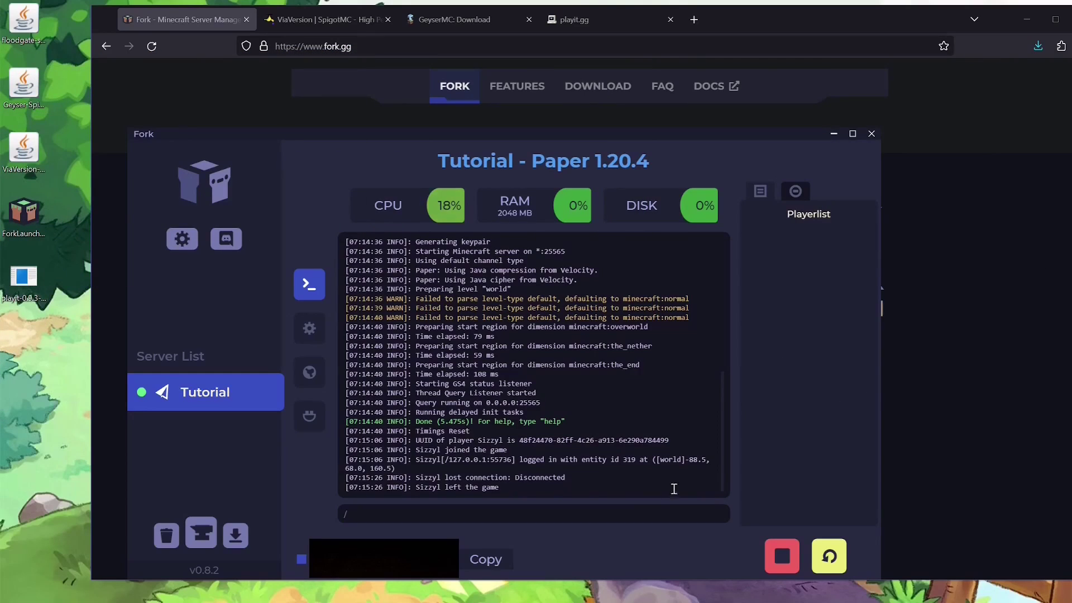
Step: Stop the Tutorial server and bring up its server.properties settings
{"action": "left_click", "coordinate": [782, 556]}
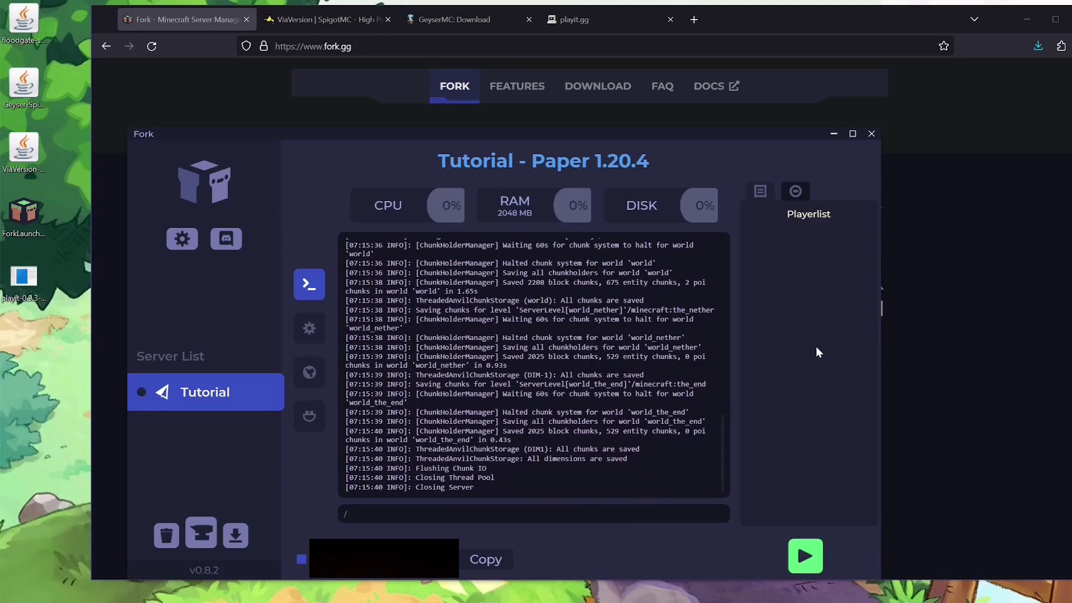
{"action": "left_click", "coordinate": [309, 329]}
{"action": "left_click", "coordinate": [802, 271]}
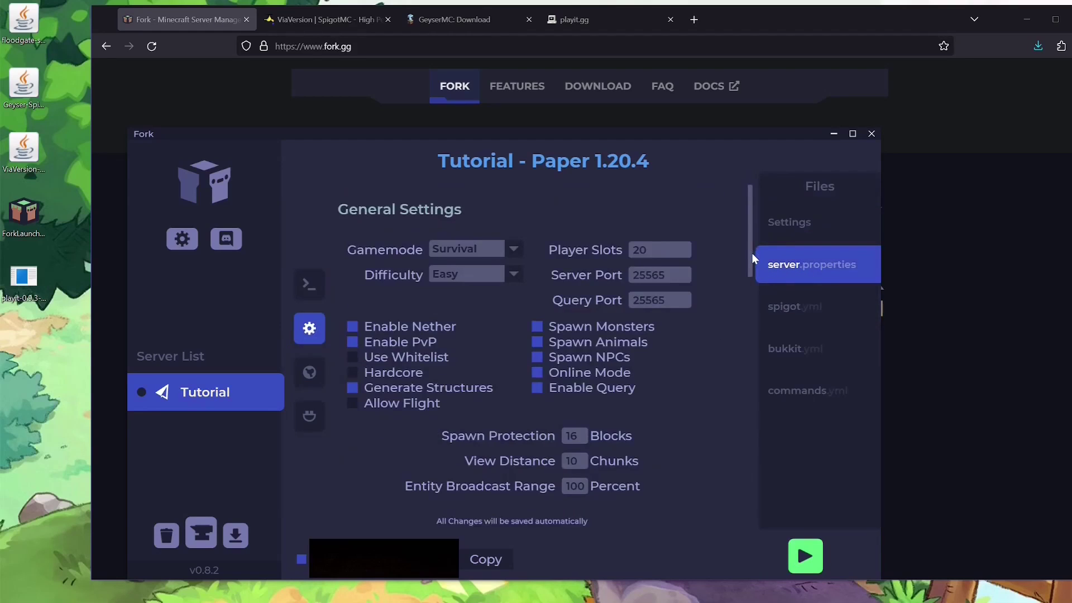
{"action": "left_click_drag", "start_coordinate": [751, 256], "coordinate": [756, 374]}
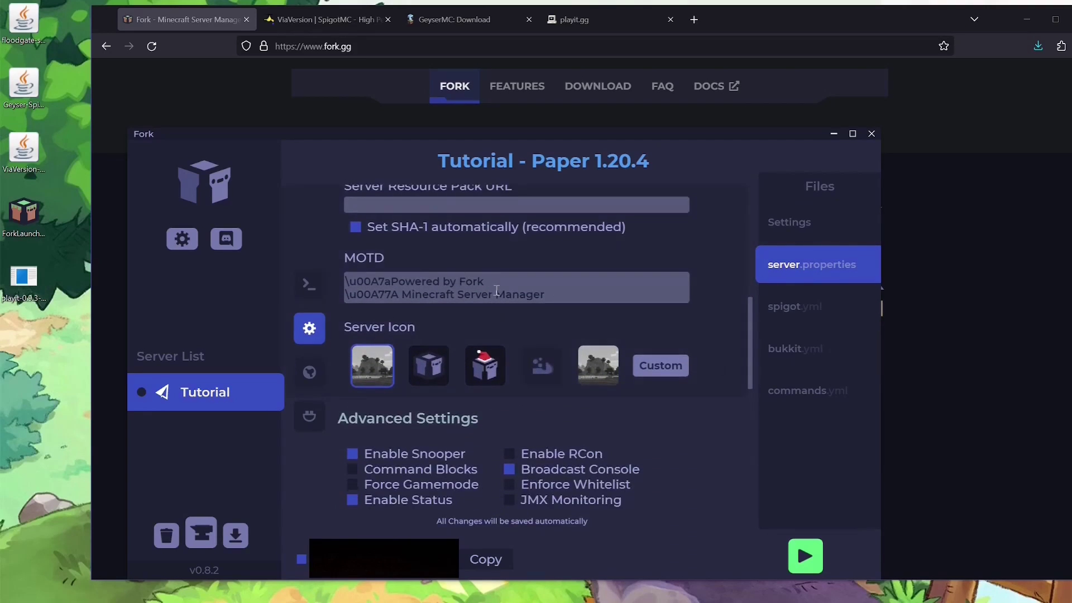
Step: Replace 'Powered by Fork' in the MOTD with 'Sub 2 Sizzy', delete 'Manager', and choose the box icon
{"action": "left_click_drag", "start_coordinate": [484, 282], "coordinate": [391, 282]}
{"action": "type", "text": "Sub 2 Sizzy!"}
{"action": "left_click_drag", "start_coordinate": [546, 294], "coordinate": [495, 294]}
{"action": "key", "text": "BackSpace"}
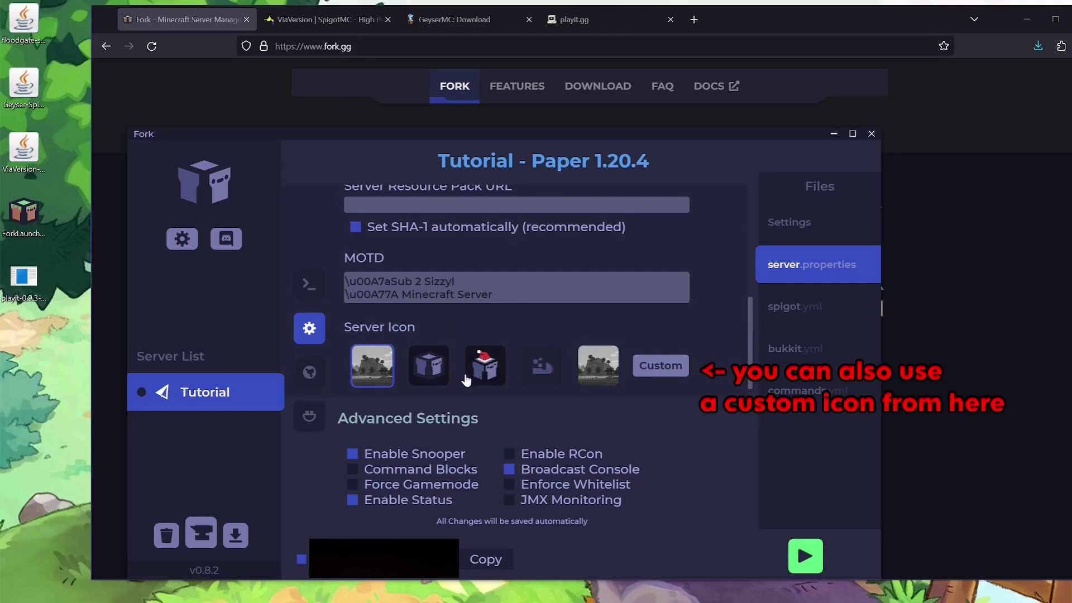
{"action": "left_click", "coordinate": [436, 369]}
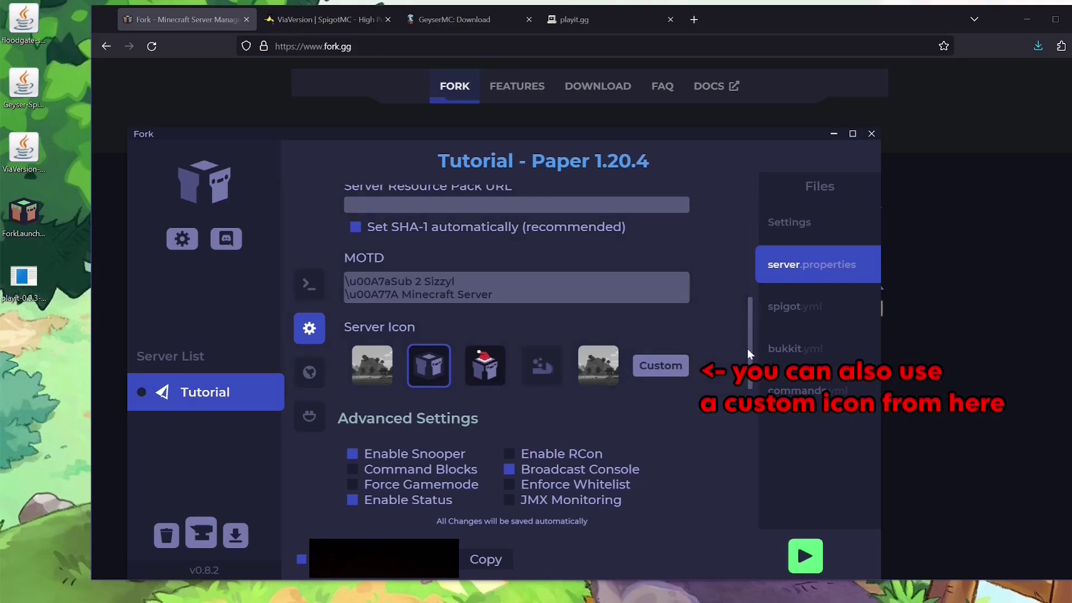
Step: Review the Advanced and Java and Networking settings, then start the server again
{"action": "scroll", "coordinate": [751, 353], "scroll_direction": "down", "scroll_amount": 2}
{"action": "scroll", "coordinate": [748, 413], "scroll_direction": "down", "scroll_amount": 3}
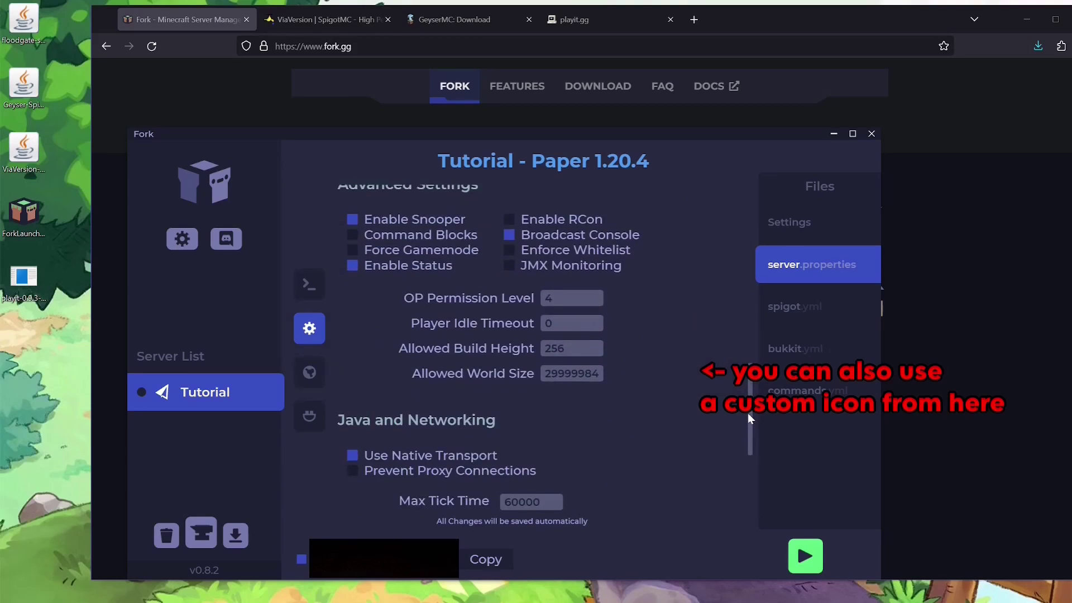
{"action": "scroll", "coordinate": [749, 478], "scroll_direction": "down", "scroll_amount": 3}
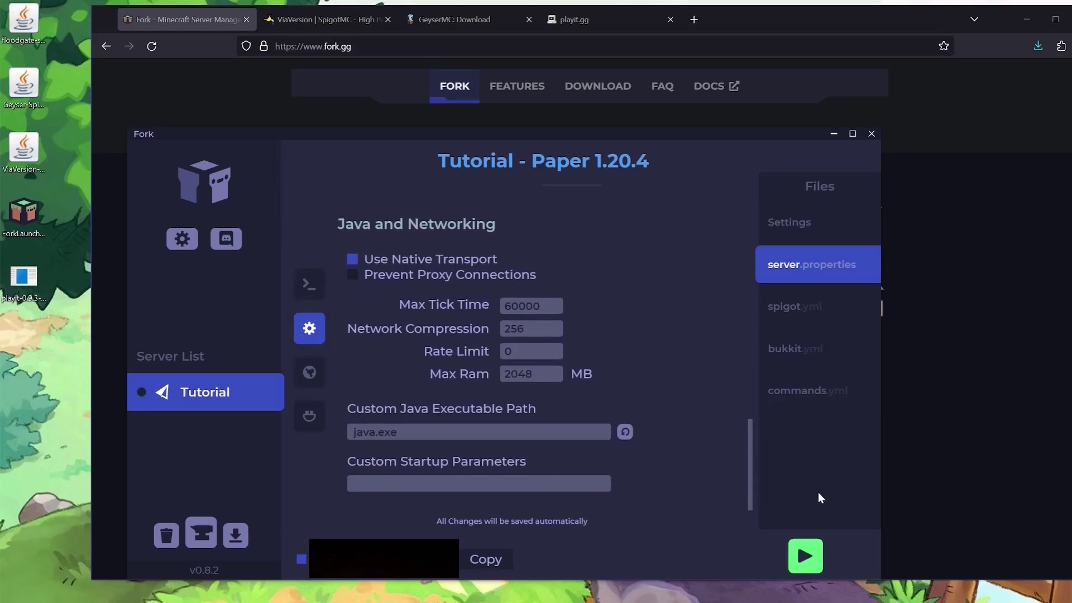
{"action": "left_click", "coordinate": [805, 556]}
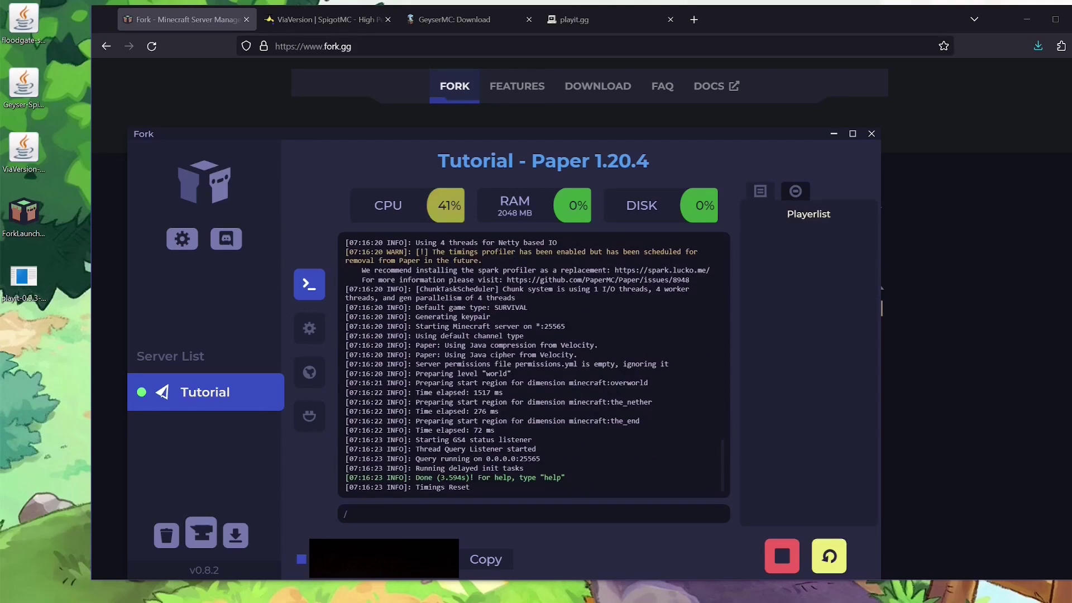
{"action": "key", "text": "alt+Tab"}
{"action": "left_click_drag", "start_coordinate": [664, 156], "coordinate": [906, 65]}
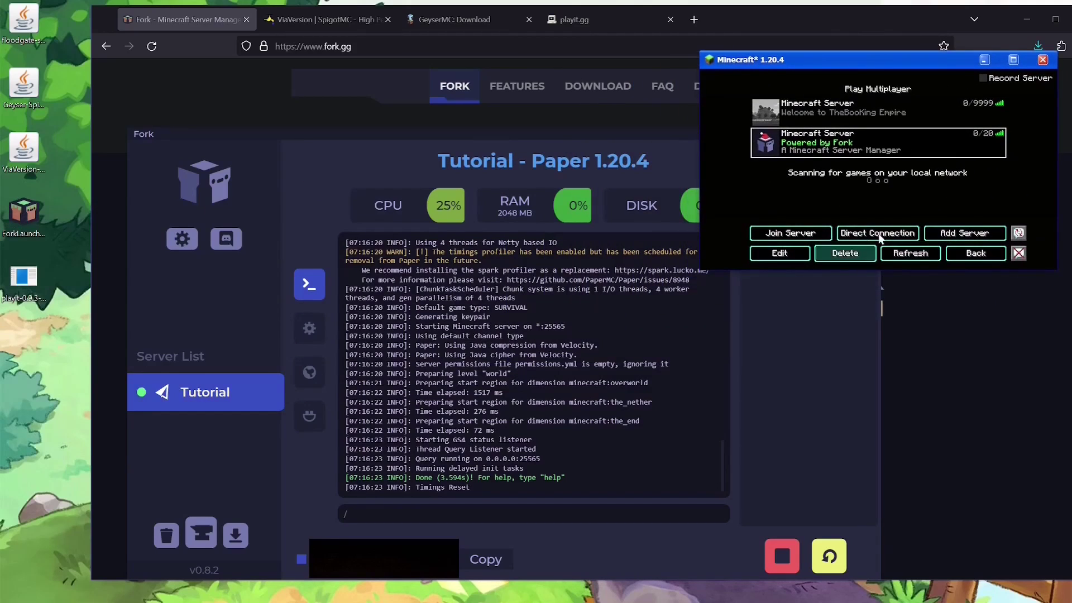
{"action": "left_click", "coordinate": [920, 253]}
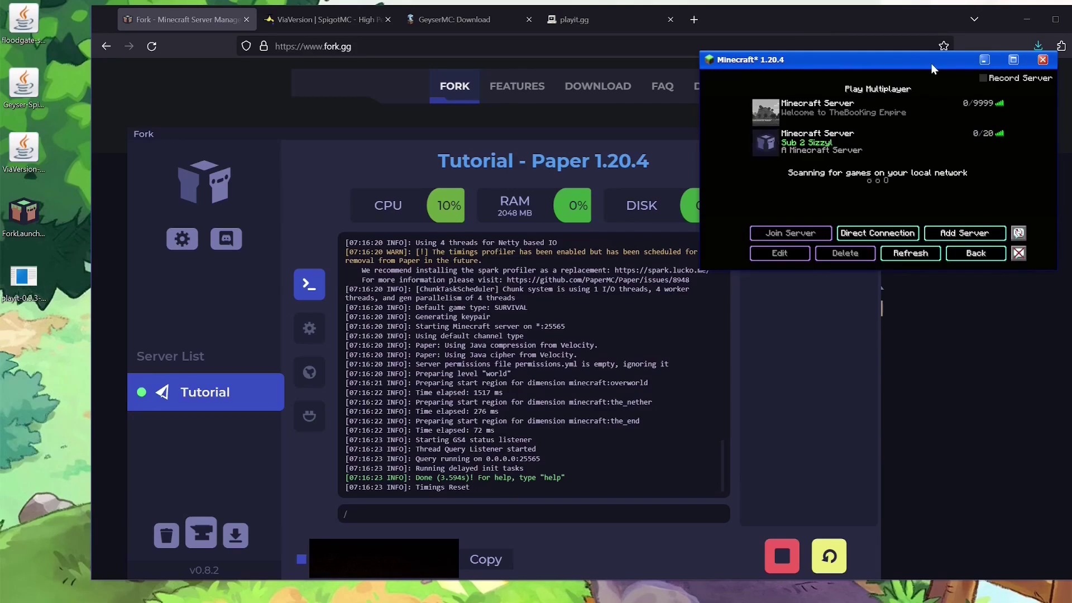
{"action": "left_click_drag", "start_coordinate": [931, 69], "coordinate": [0, 128]}
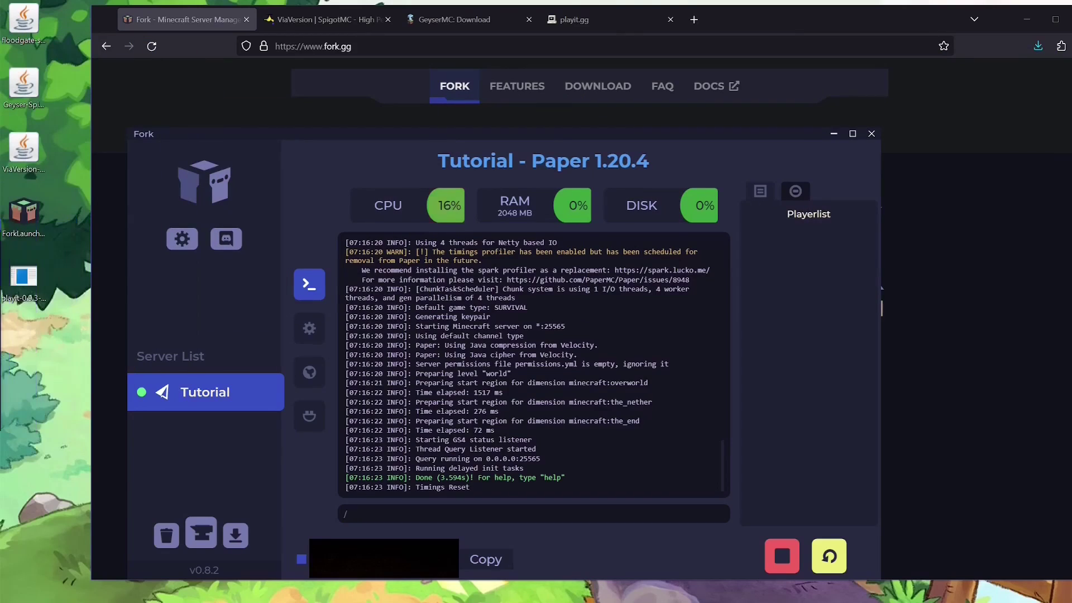
Step: Stop the server and drop the Floodgate, Geyser and ViaVersion jars into its plugins folder
{"action": "left_click", "coordinate": [783, 556]}
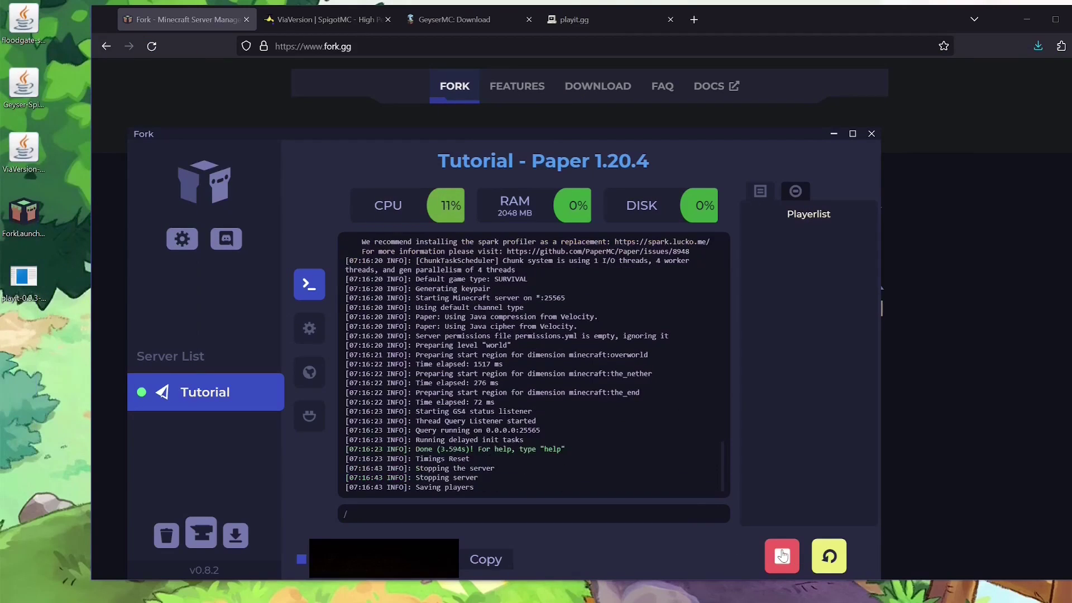
{"action": "left_click", "coordinate": [308, 337]}
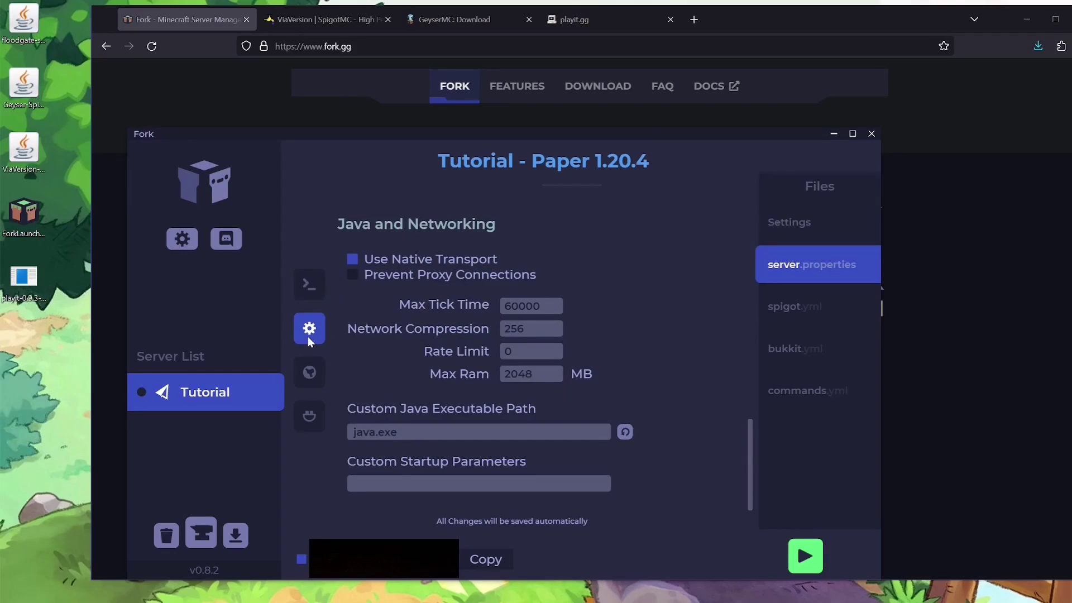
{"action": "left_click", "coordinate": [310, 417]}
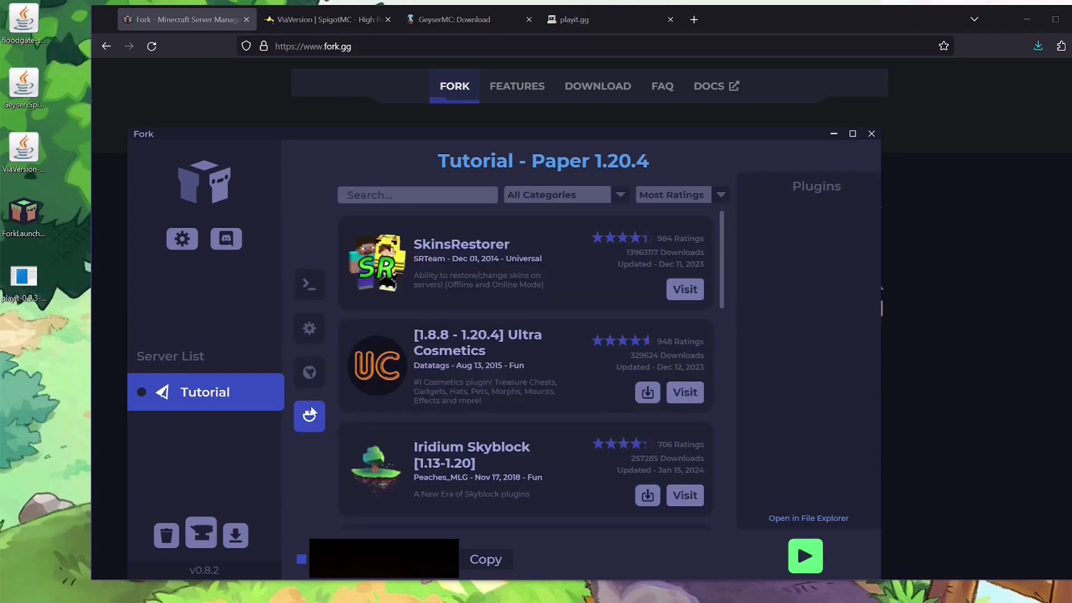
{"action": "left_click", "coordinate": [804, 518]}
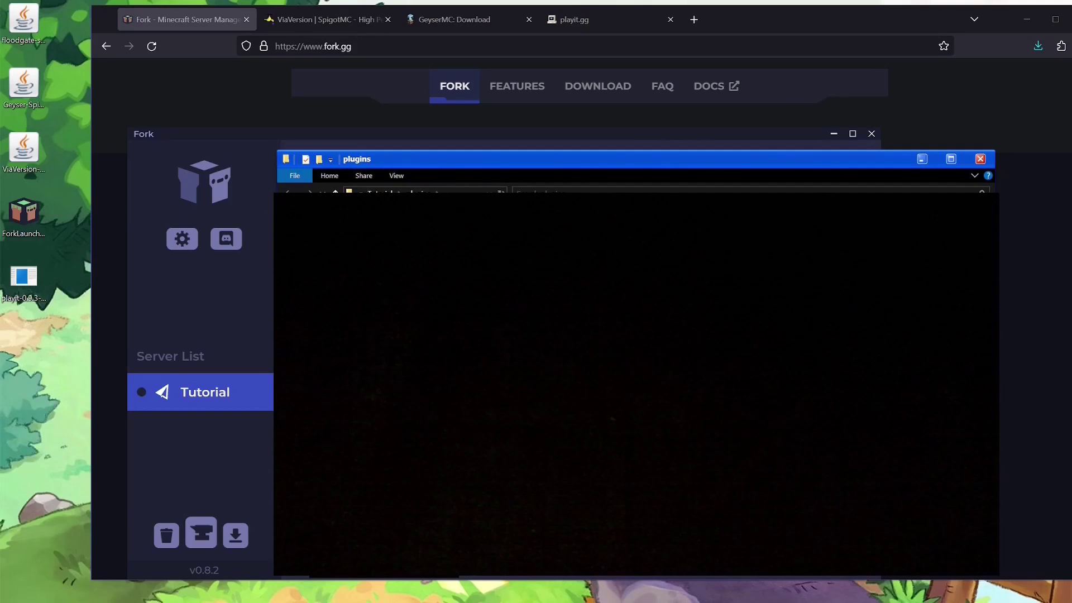
{"action": "left_click_drag", "start_coordinate": [54, 146], "coordinate": [358, 279]}
{"action": "left_click", "coordinate": [415, 222]}
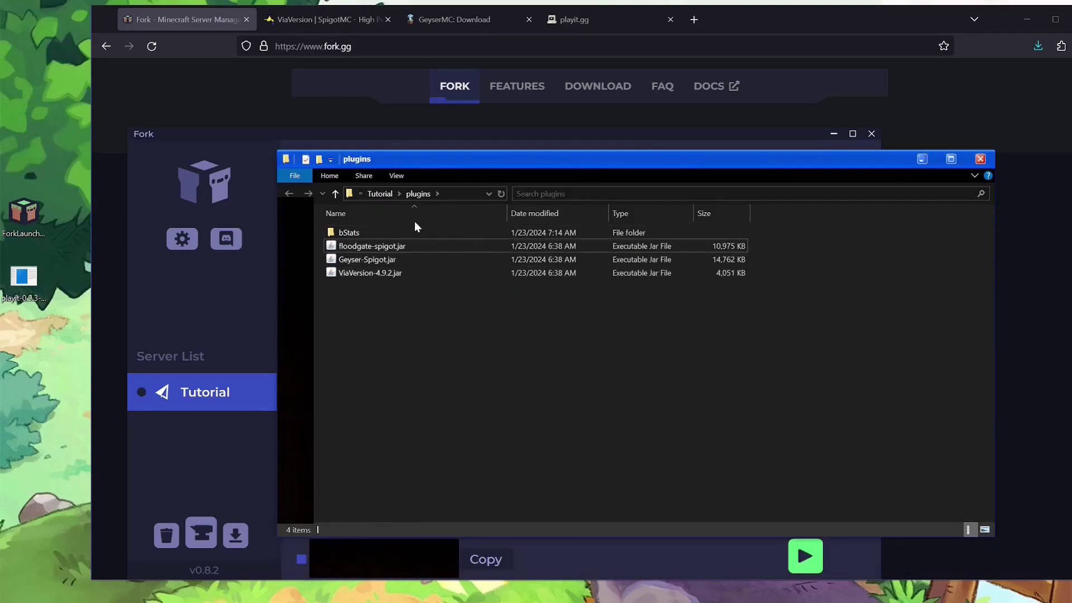
Step: Go up to the Tutorial server folder and bring up server.properties' context menu
{"action": "left_click", "coordinate": [384, 193]}
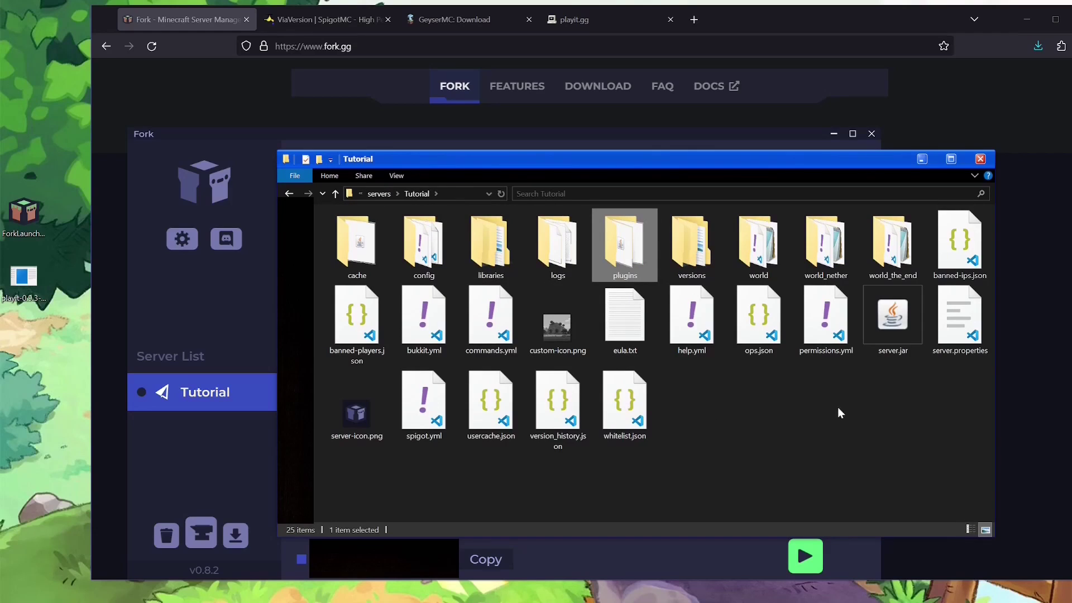
{"action": "left_click", "coordinate": [968, 342]}
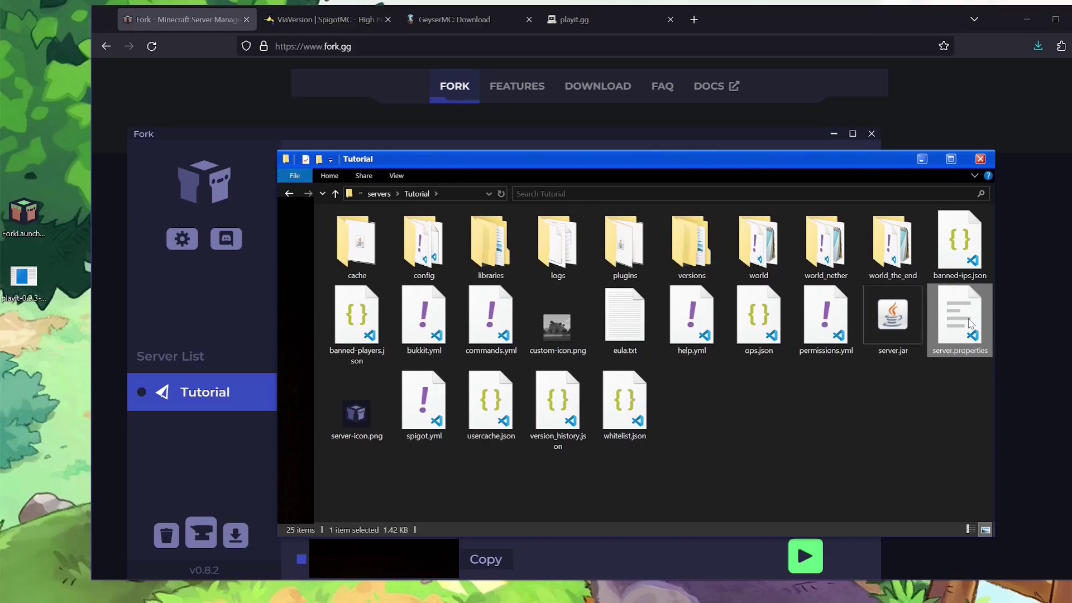
{"action": "right_click", "coordinate": [948, 322]}
{"action": "left_click", "coordinate": [948, 324]}
{"action": "right_click", "coordinate": [952, 335]}
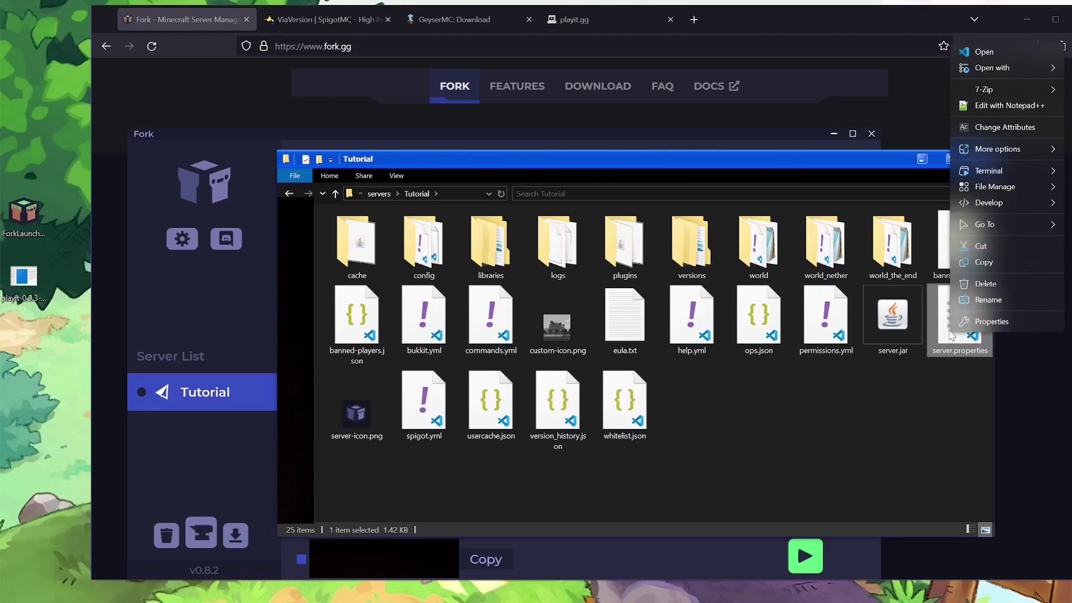
Step: Open server.properties in Notepad and change enforce-secure-profile from true to false
{"action": "mouse_move", "coordinate": [1003, 68]}
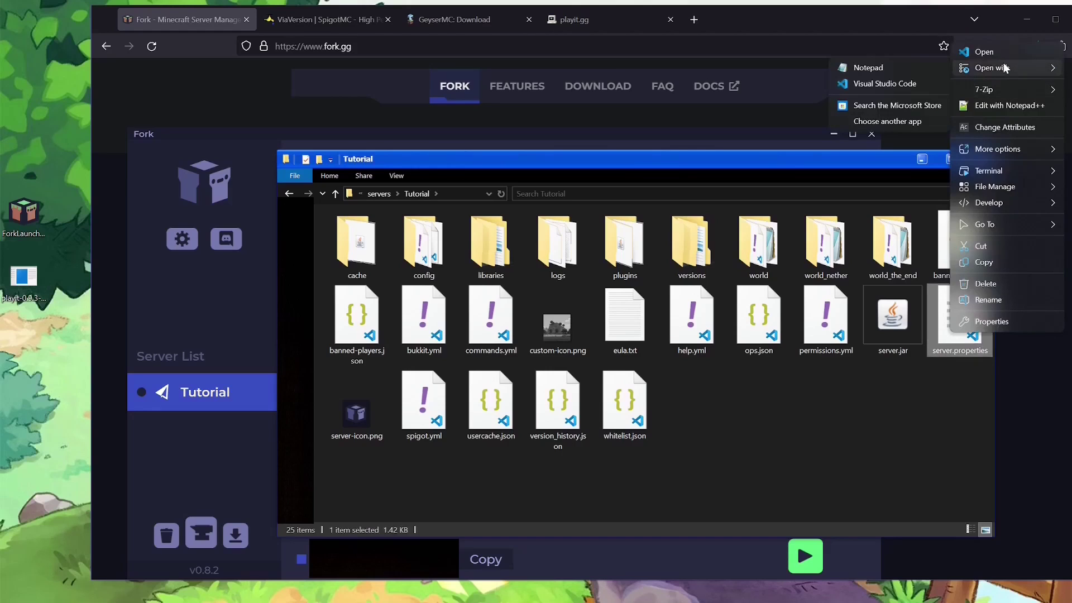
{"action": "left_click", "coordinate": [893, 68]}
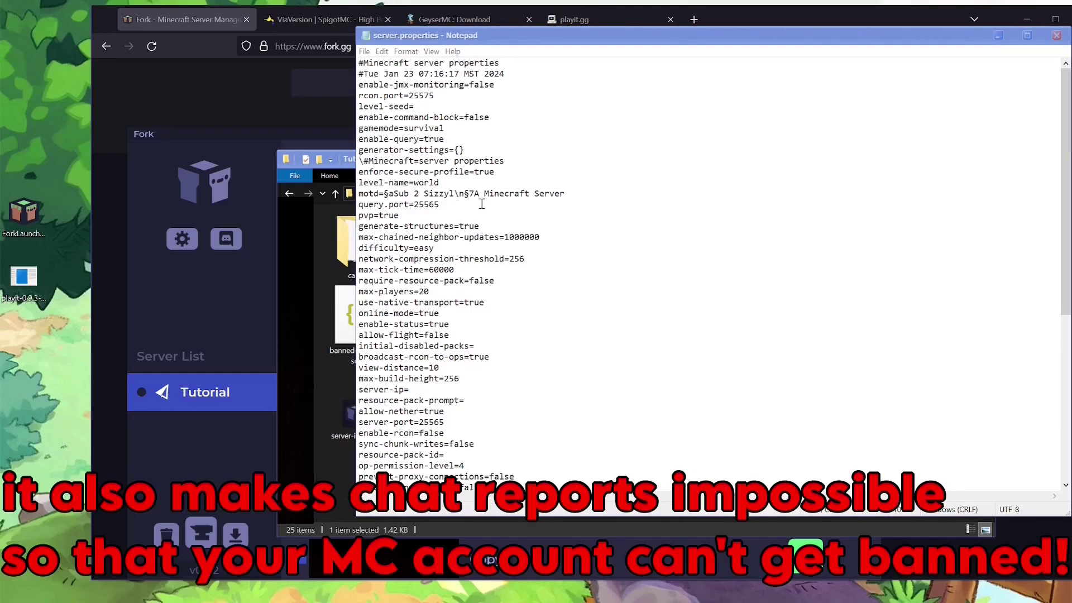
{"action": "left_click_drag", "start_coordinate": [506, 173], "coordinate": [338, 175]}
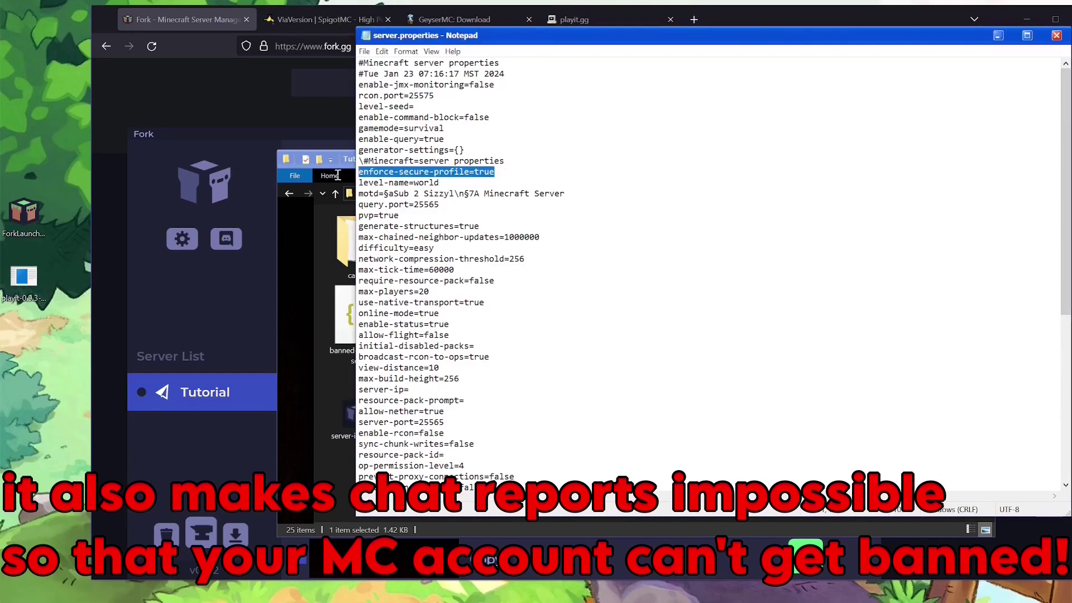
{"action": "left_click", "coordinate": [499, 179]}
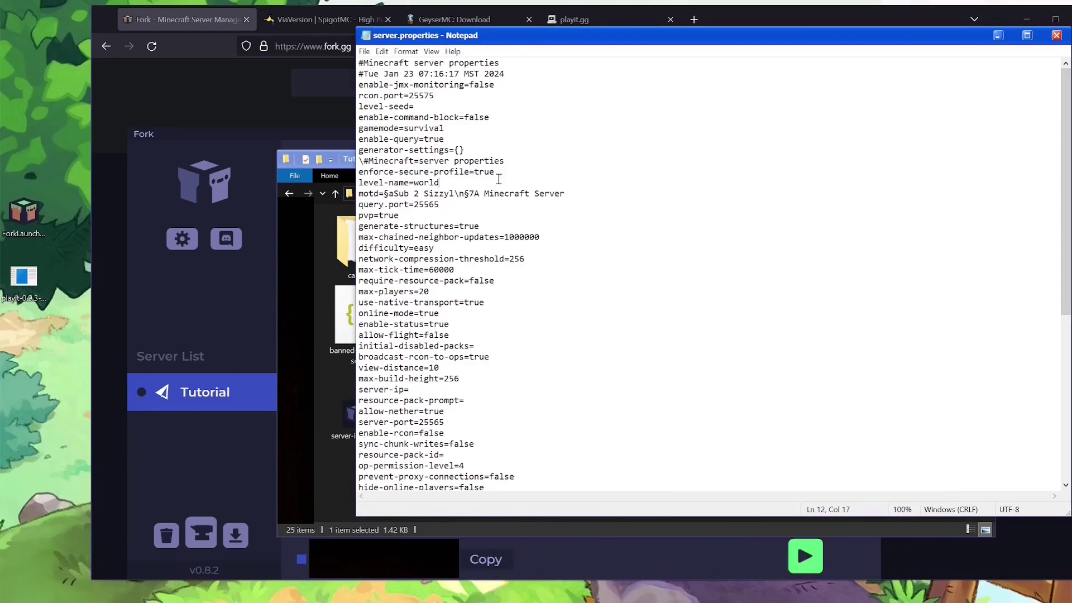
{"action": "left_click_drag", "start_coordinate": [370, 173], "coordinate": [513, 173]}
{"action": "left_click", "coordinate": [502, 173]}
{"action": "key", "text": "BackSpace"}
{"action": "key", "text": "BackSpace"}
{"action": "type", "text": "false"}
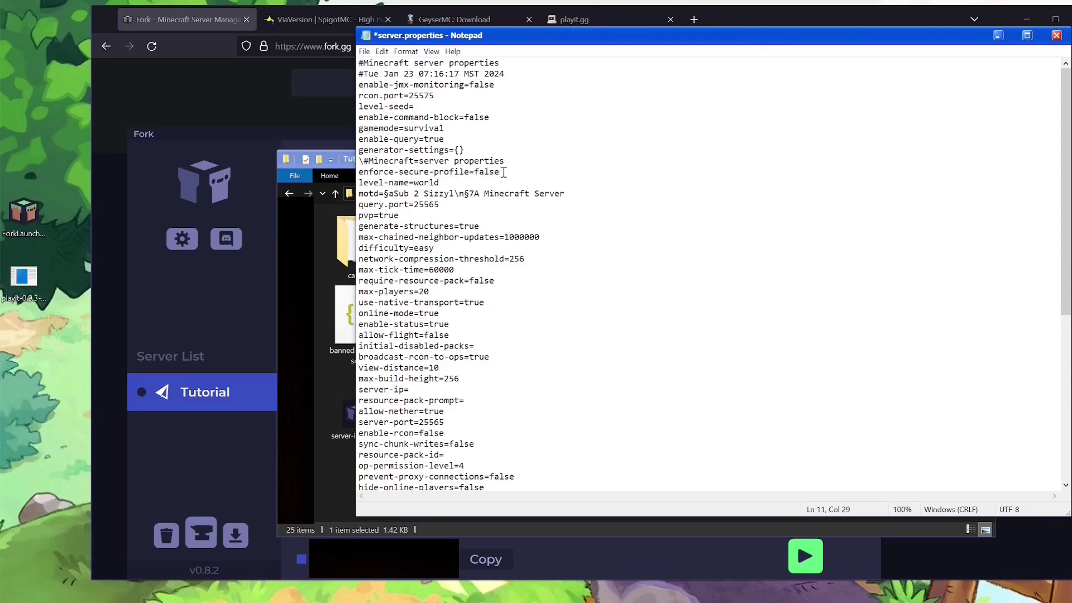
Step: Save the edited server.properties and close Notepad
{"action": "key", "text": "ctrl+s"}
{"action": "left_click_drag", "start_coordinate": [504, 172], "coordinate": [359, 174]}
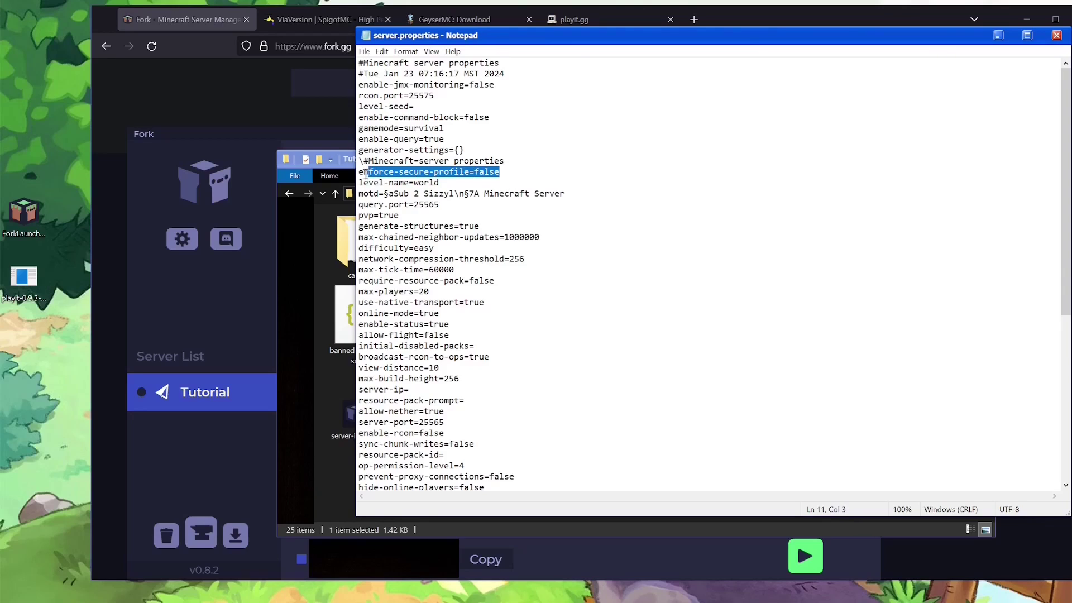
{"action": "left_click_drag", "start_coordinate": [505, 174], "coordinate": [323, 177]}
{"action": "left_click_drag", "start_coordinate": [510, 173], "coordinate": [349, 177]}
{"action": "left_click", "coordinate": [664, 182]}
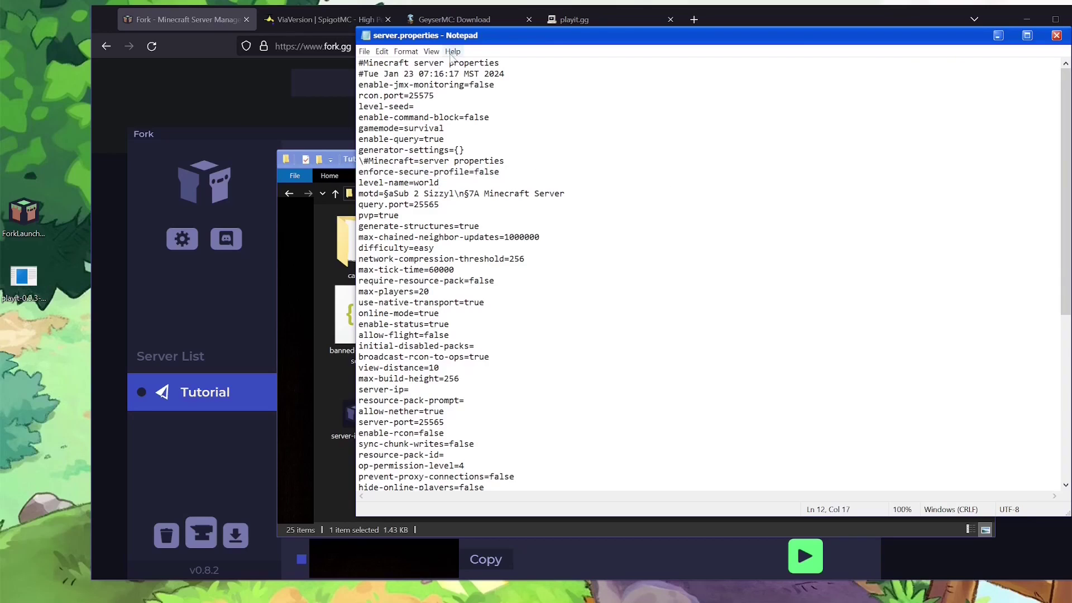
{"action": "left_click", "coordinate": [364, 52]}
{"action": "left_click", "coordinate": [385, 107]}
{"action": "left_click", "coordinate": [1056, 35]}
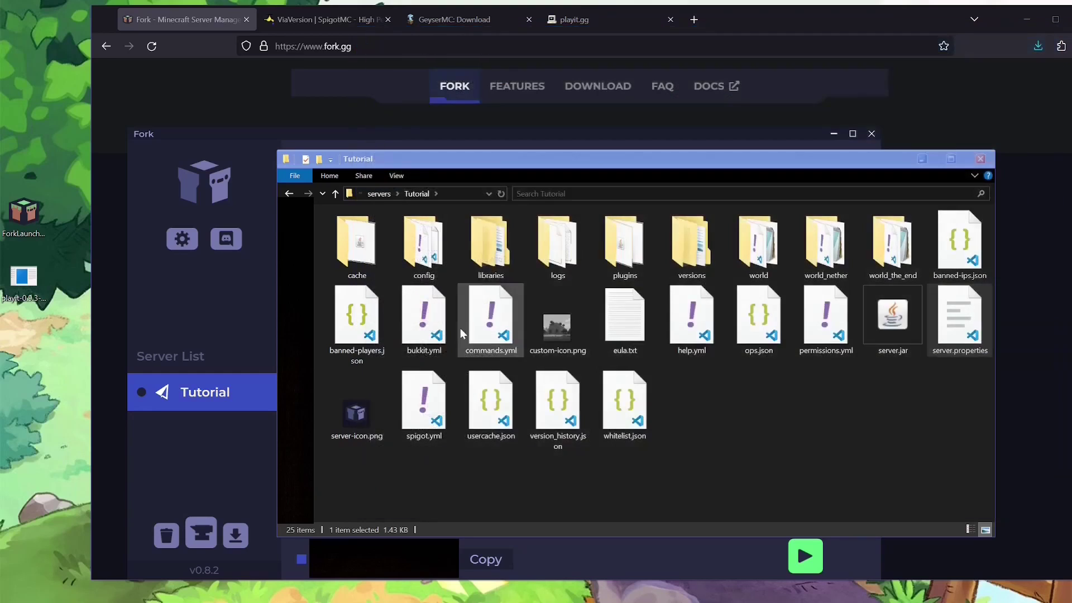
Step: Close the Tutorial folder window and start the Tutorial server from its console
{"action": "left_click", "coordinate": [981, 159]}
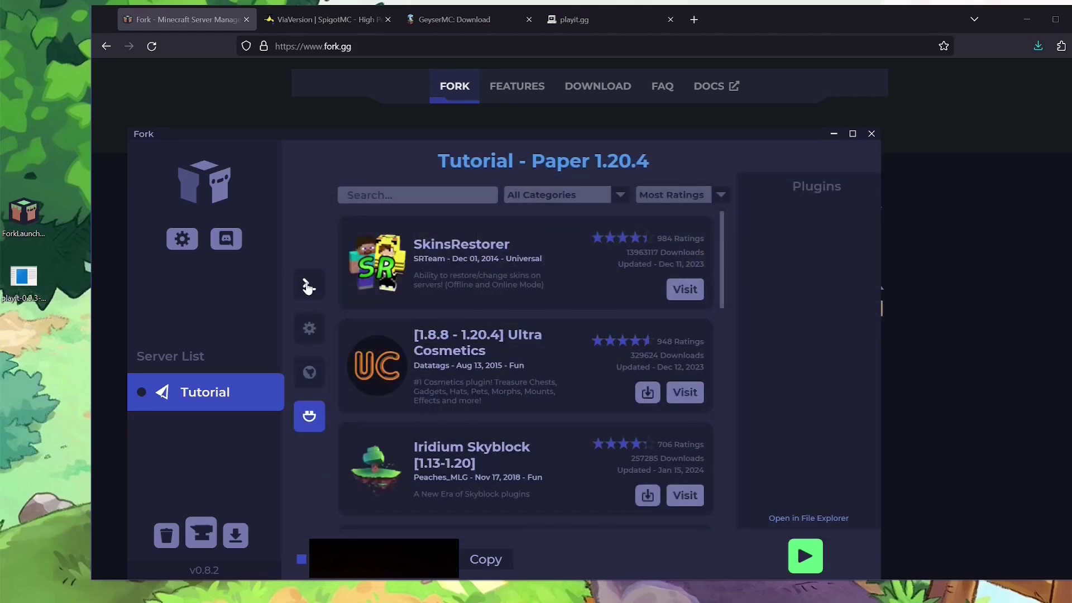
{"action": "left_click", "coordinate": [309, 285]}
{"action": "left_click", "coordinate": [816, 554]}
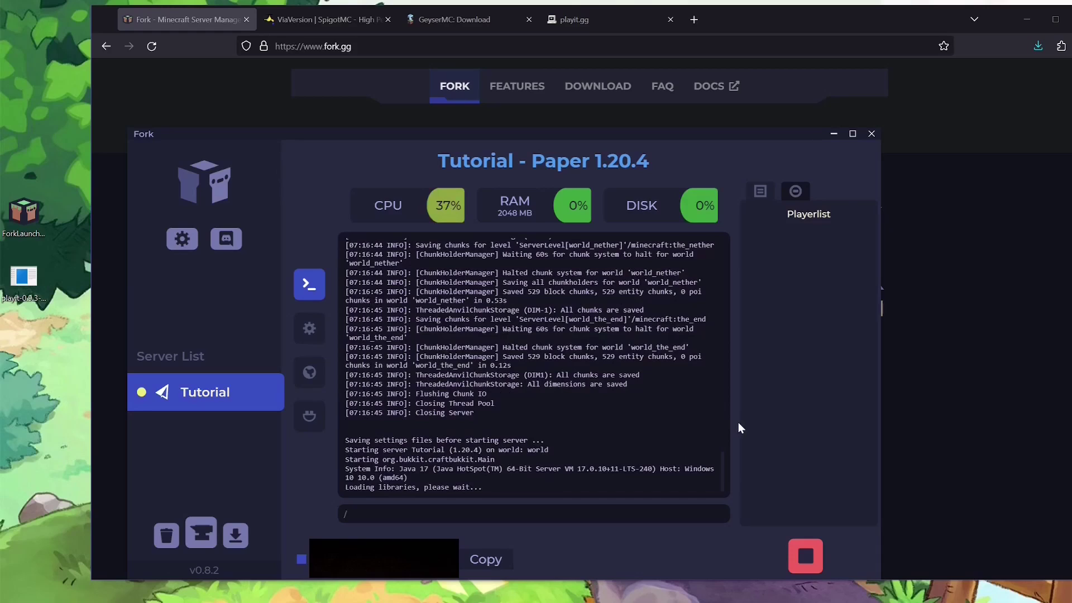
Step: Check the log for the Done startup message and Geyser's Downloading Minecraft JAR message
{"action": "left_click_drag", "start_coordinate": [416, 441], "coordinate": [633, 450]}
{"action": "left_click", "coordinate": [620, 482]}
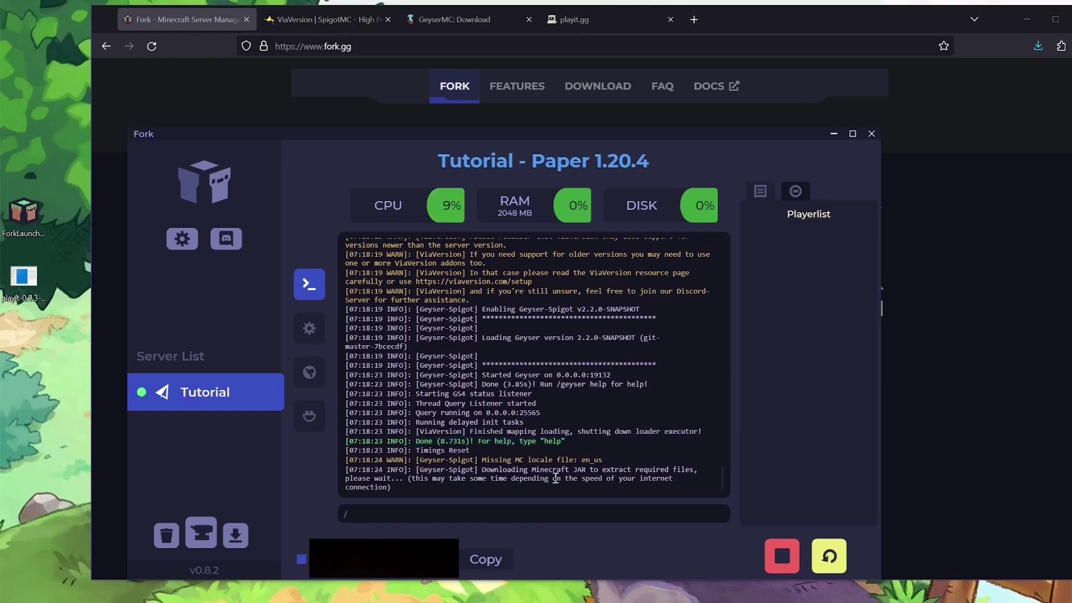
{"action": "left_click_drag", "start_coordinate": [479, 469], "coordinate": [683, 478]}
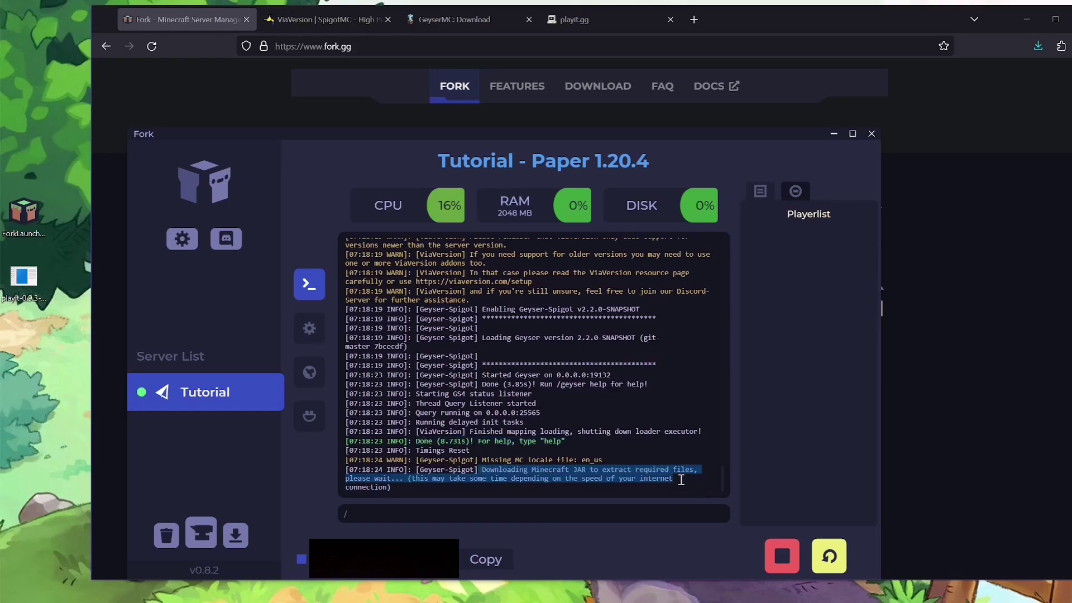
{"action": "left_click", "coordinate": [685, 449]}
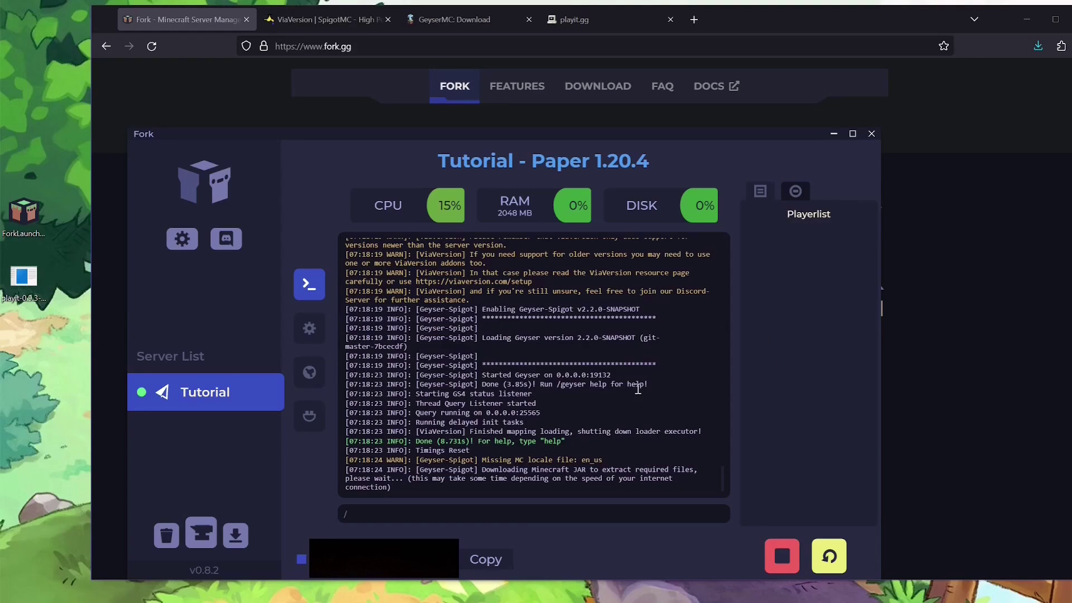
{"action": "left_click", "coordinate": [25, 282]}
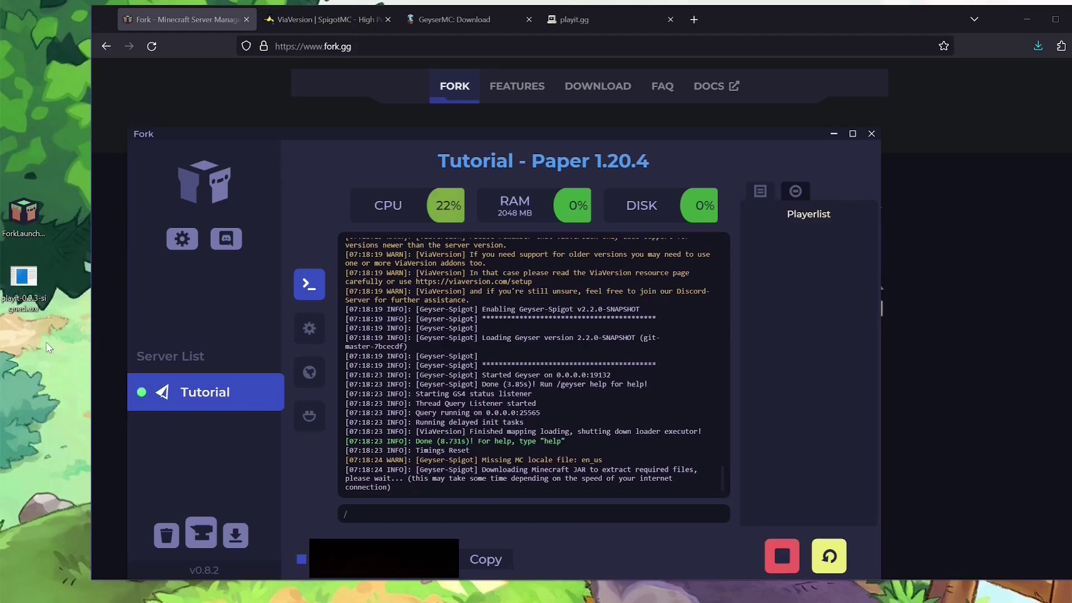
Step: Launch playit-0.9.3-signed.exe and open its claim link in a new browser tab
{"action": "double_click", "coordinate": [26, 287]}
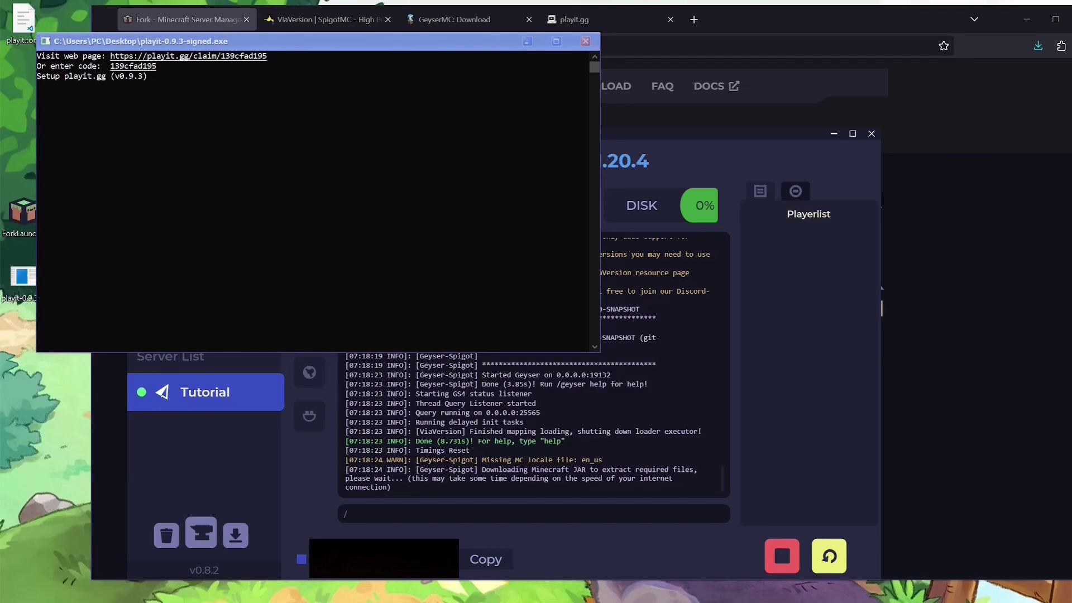
{"action": "left_click", "coordinate": [699, 24]}
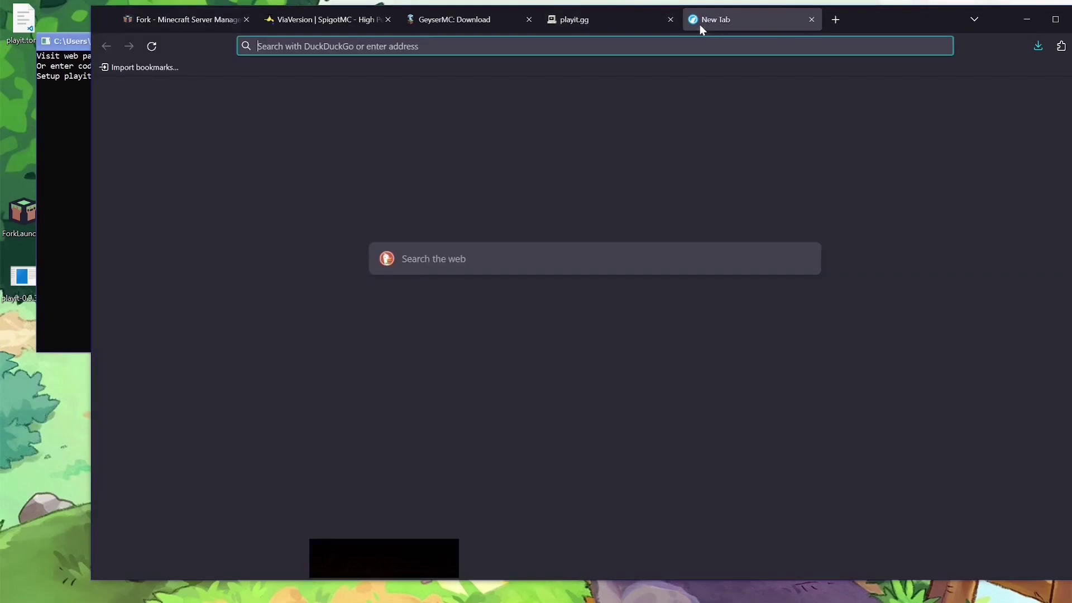